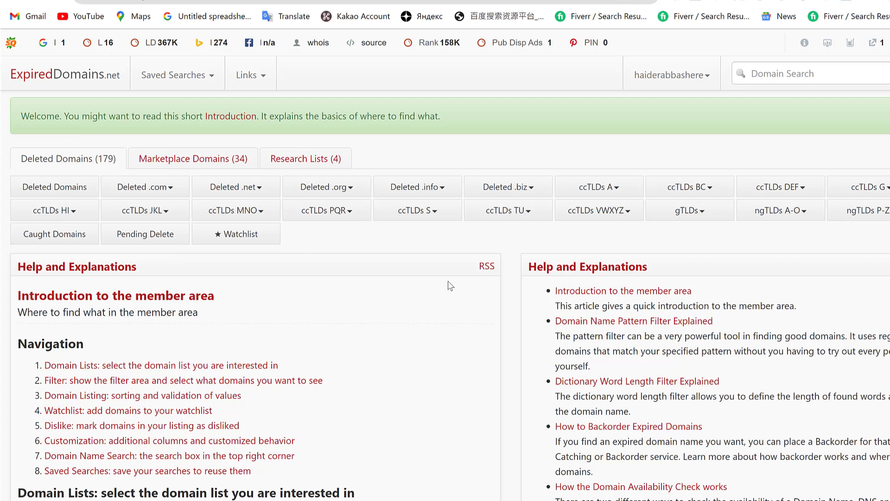
Open the general Deleted Domains list covering the last 7 days.
click(783, 79)
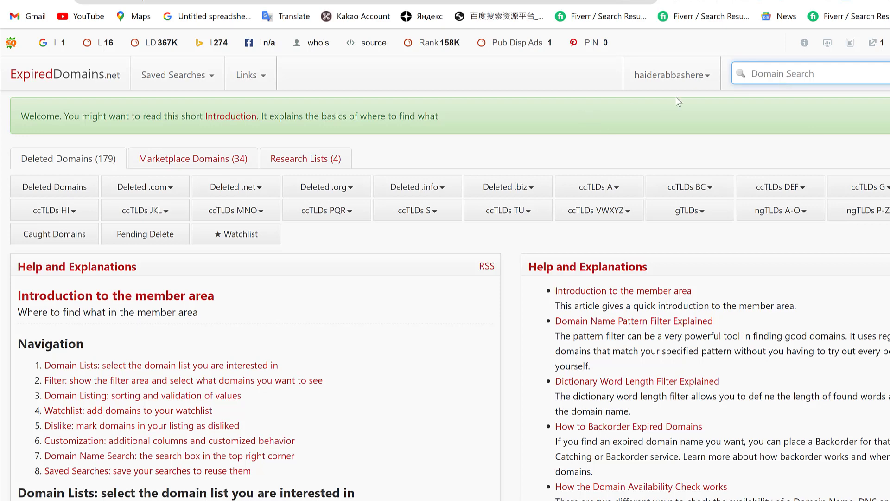
click(67, 184)
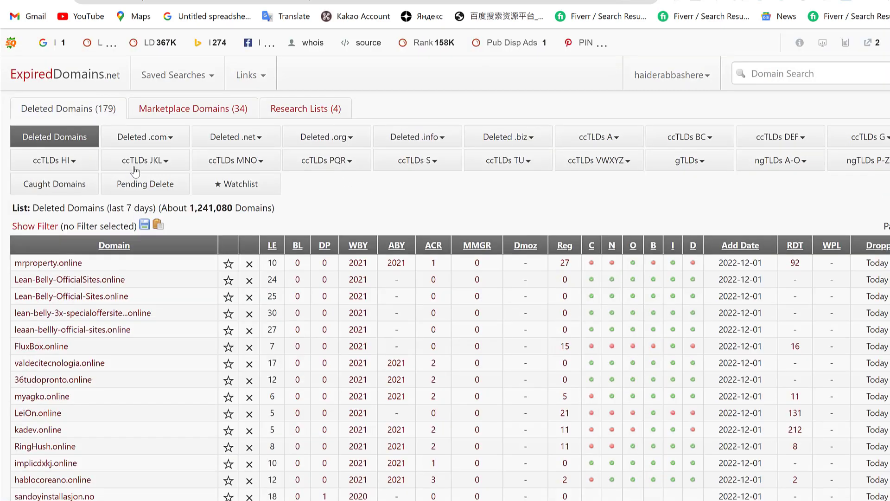
drag(190, 208, 235, 208)
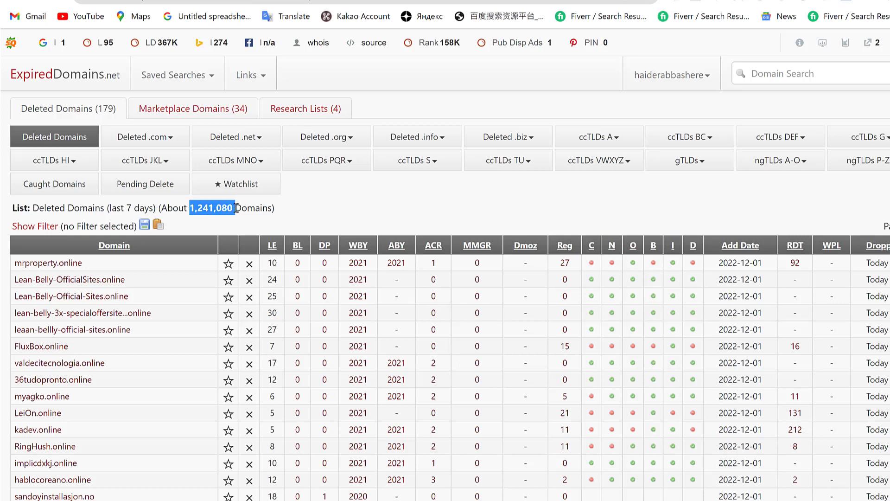
click(391, 206)
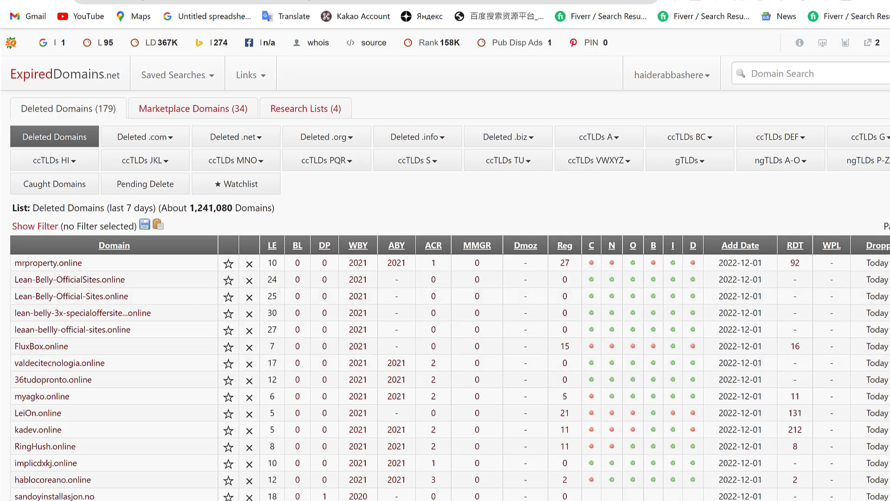
Filter the Deleted Domains list to show only available domains and apply the filter.
click(51, 226)
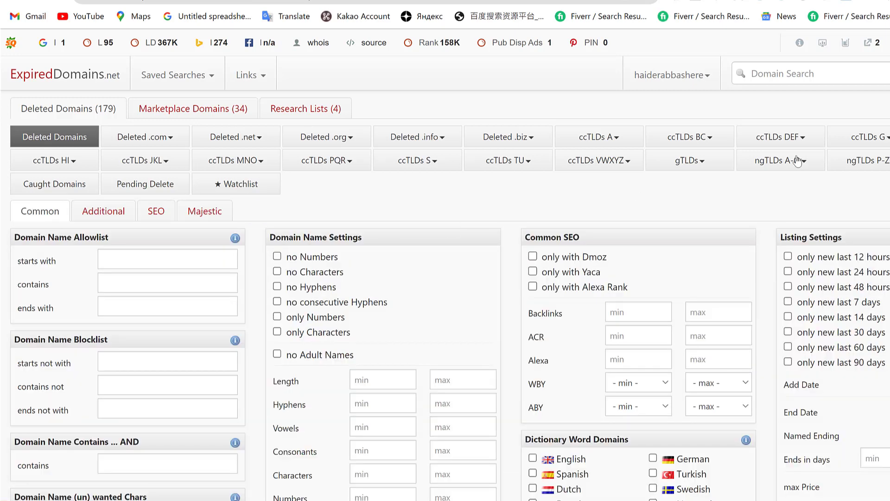
scroll(453, 229, down, 2)
scroll(453, 228, down, 6)
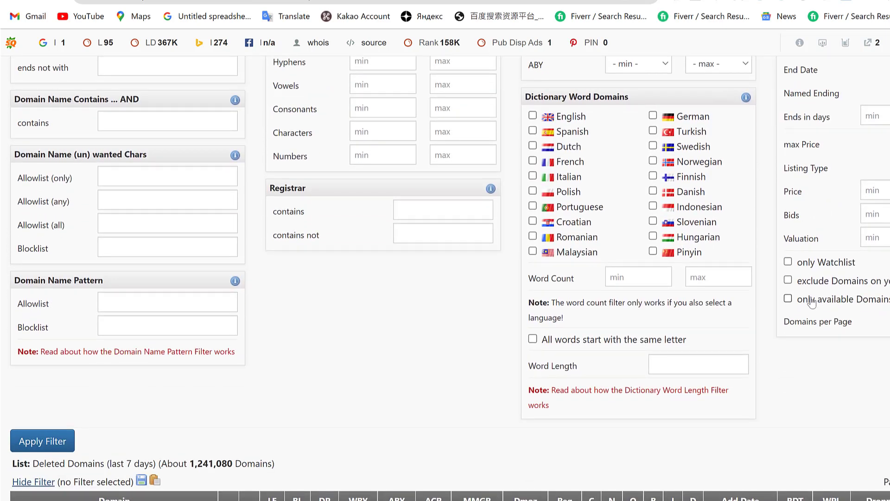
click(802, 301)
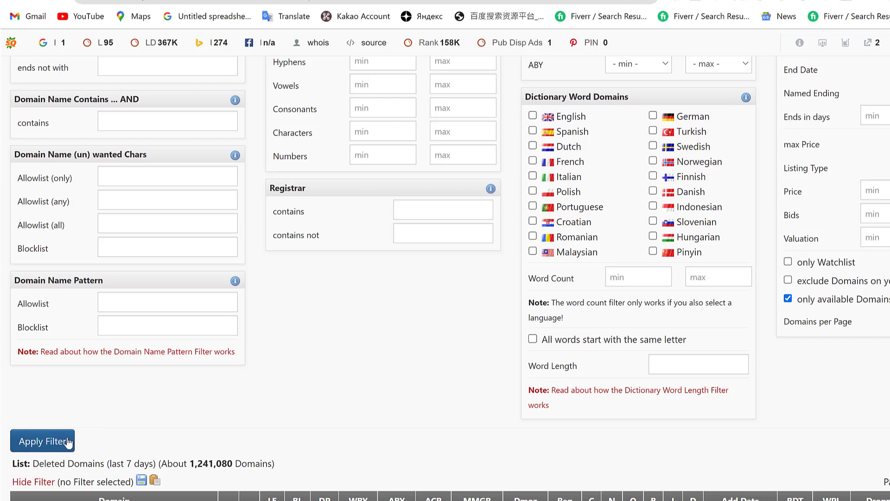
click(67, 441)
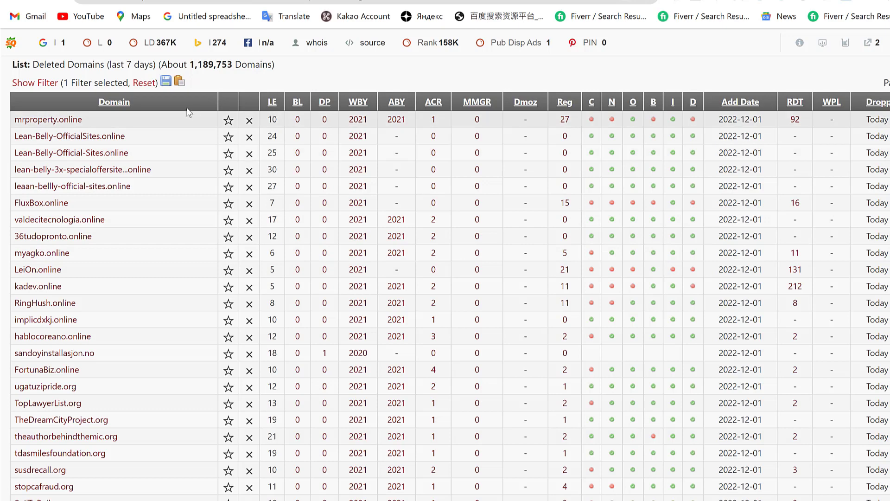
Sort the filtered list by backlinks (BL) with the highest first, and reset the filter.
click(298, 106)
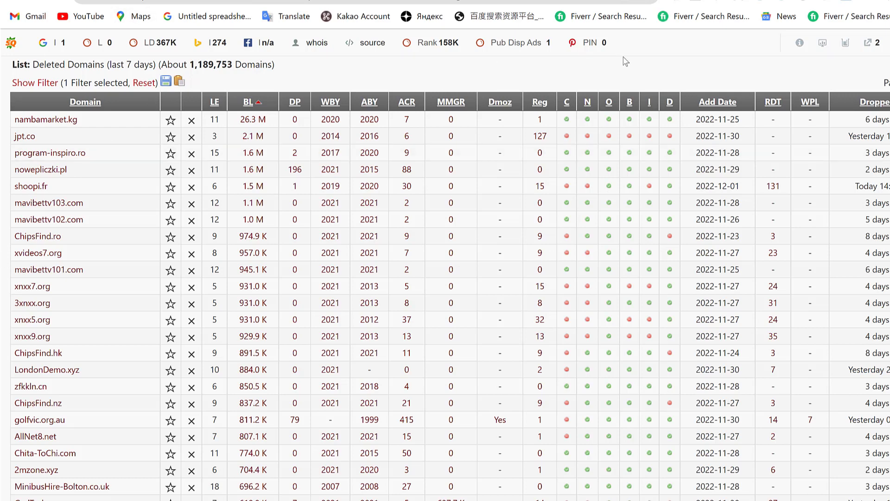
click(148, 84)
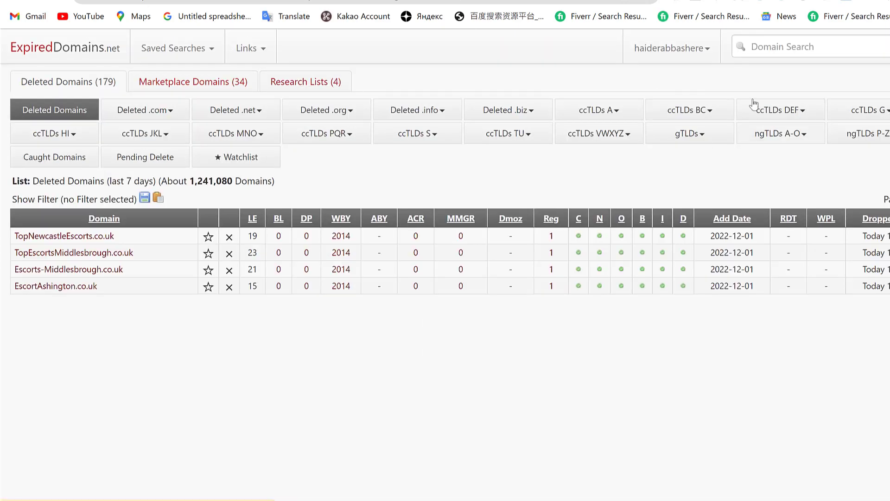
Run a domain name search for the keyword "Apps".
click(776, 47)
text(Ap)
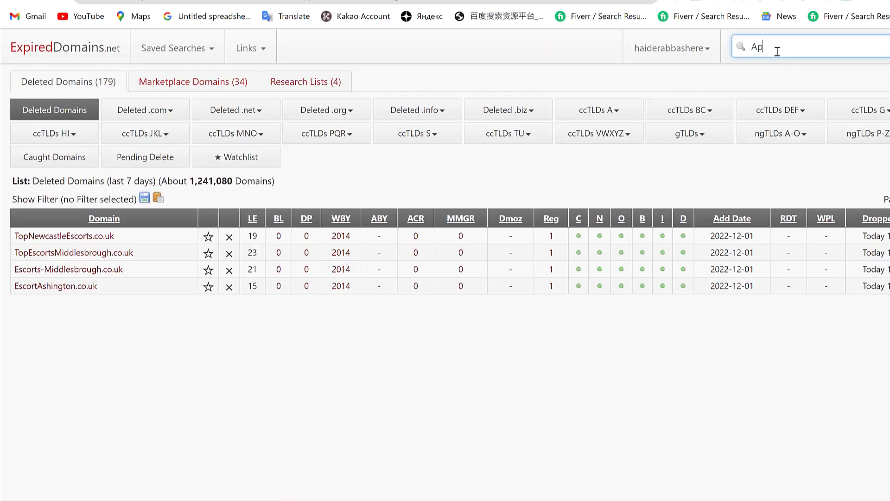
text(ps)
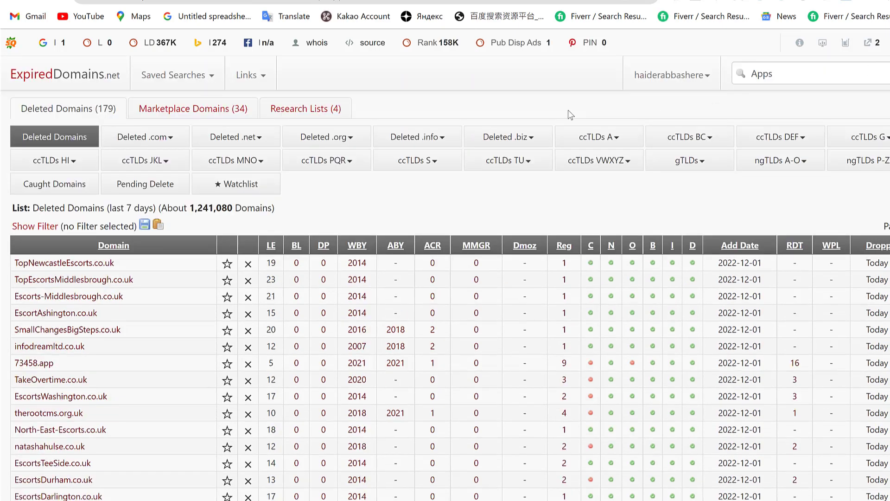
key(Return)
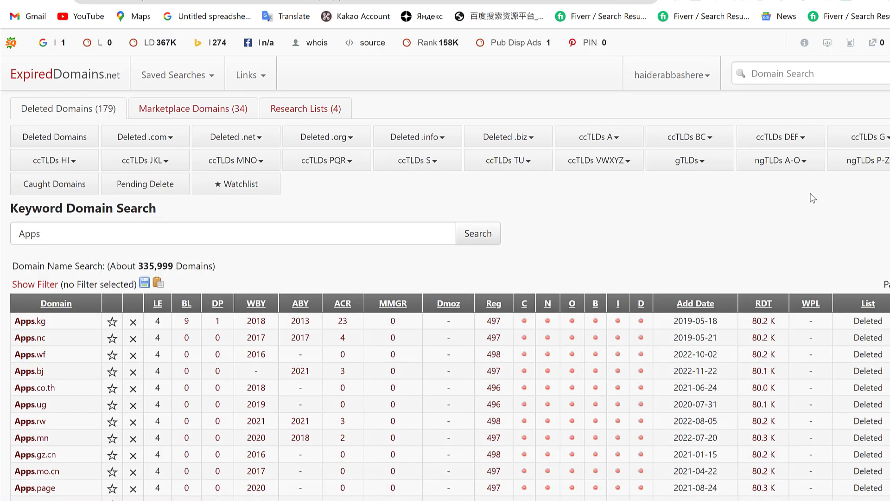
Show the search filters, allowlist the Deleted Domains list, and restrict the results to only available domains.
scroll(445, 278, down, 1)
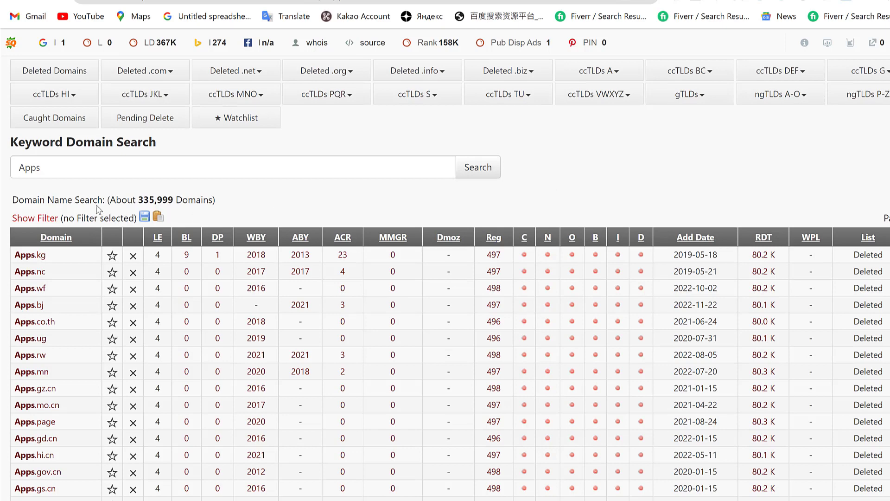
click(47, 219)
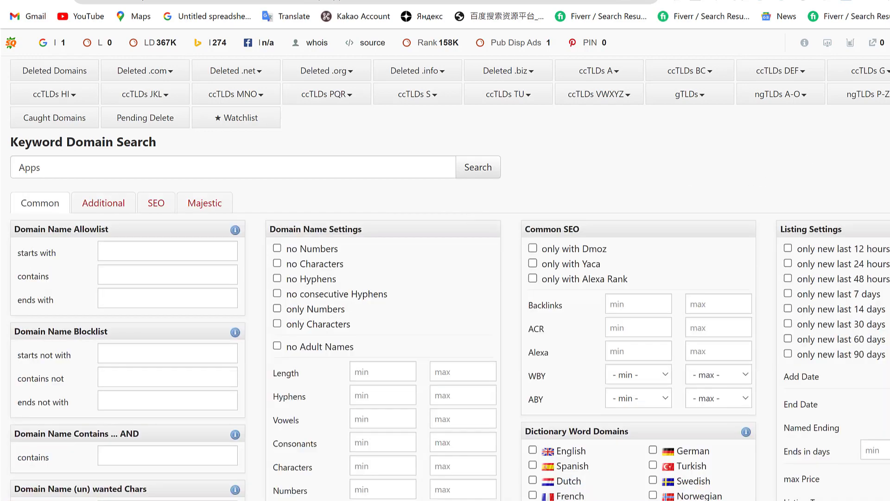
scroll(445, 278, down, 6)
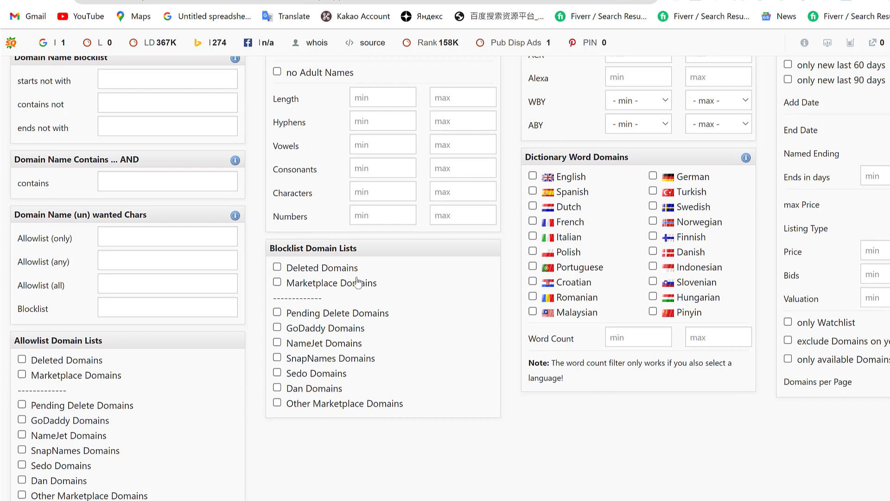
click(27, 361)
click(788, 359)
scroll(790, 364, up, 4)
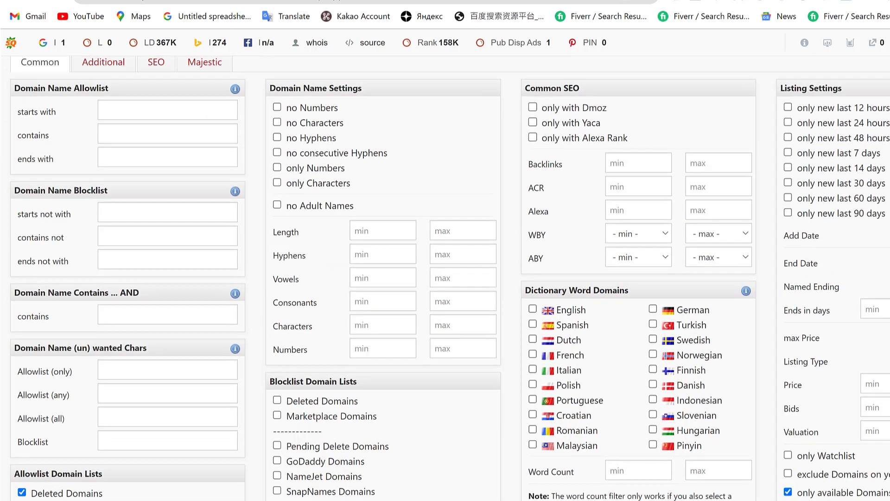
Exclude domain names containing numbers or hyphens and apply the filter to the Apps search.
scroll(420, 158, down, 1)
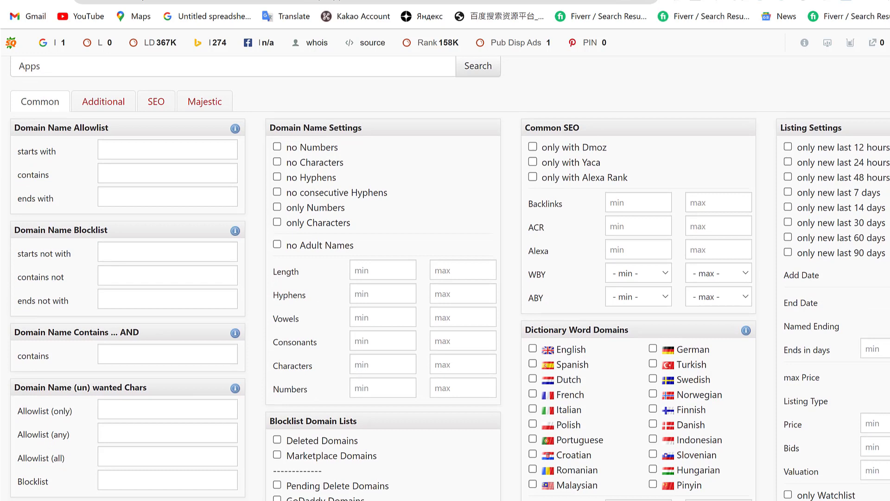
click(327, 148)
scroll(89, 253, down, 9)
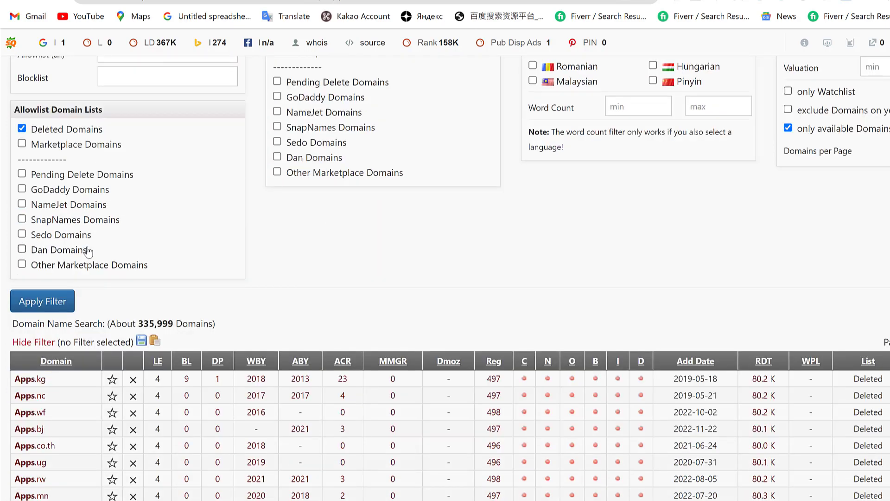
click(40, 297)
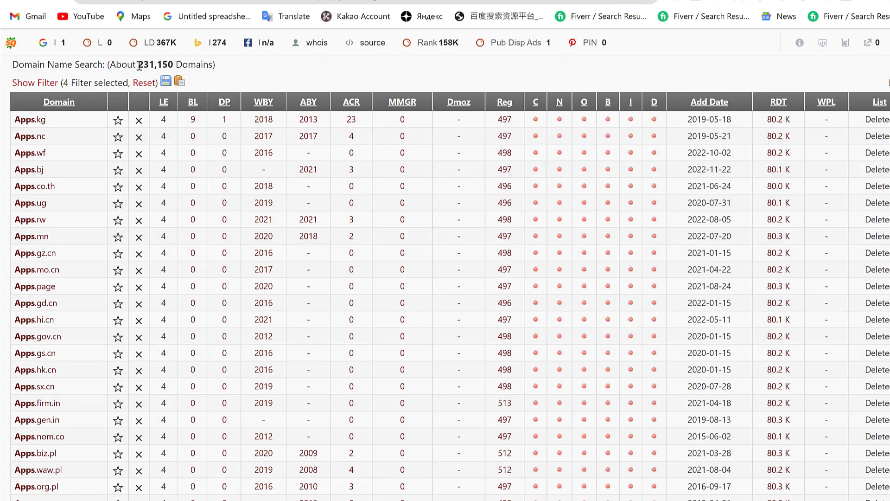
Reopen the filters and limit the dictionary word domains to English.
drag(138, 64, 182, 65)
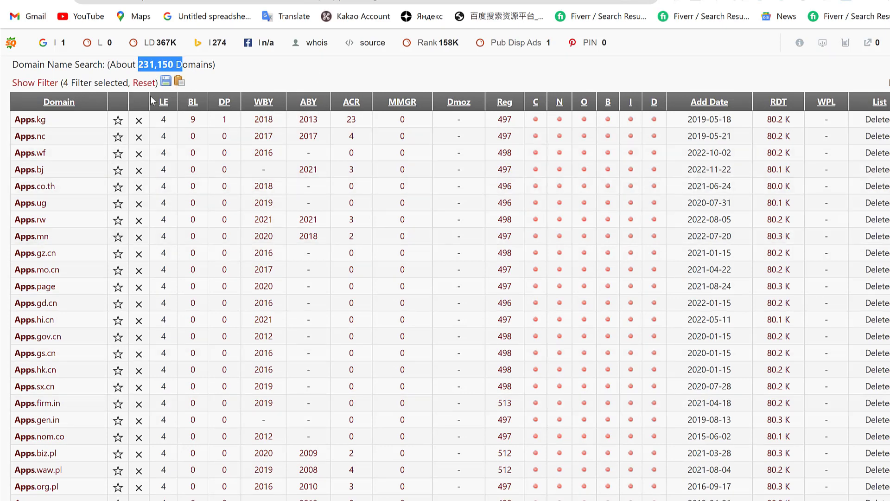
click(37, 82)
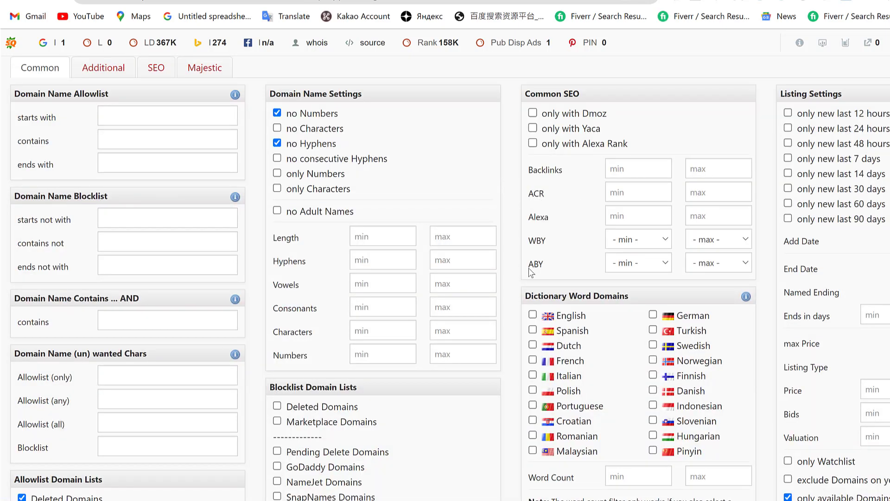
click(534, 315)
Restrict the original gTLDs to com, net, org and info, and apply the filter.
click(109, 76)
click(22, 191)
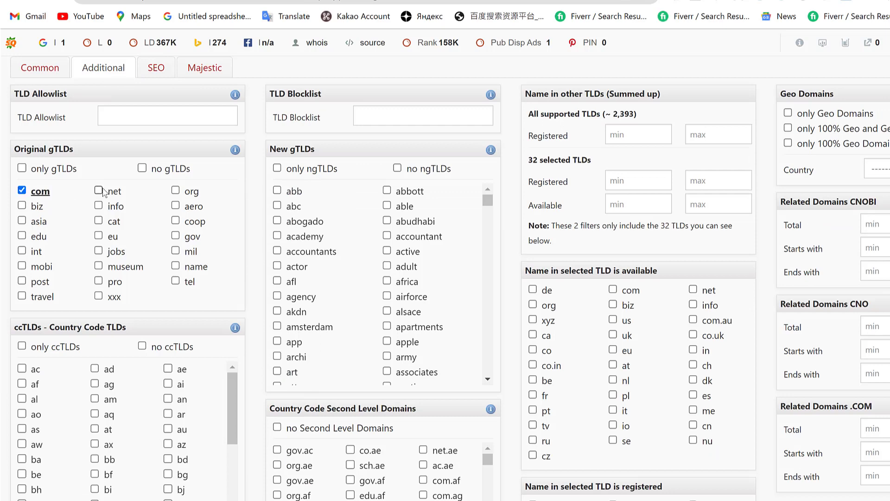
click(100, 191)
click(176, 190)
click(113, 208)
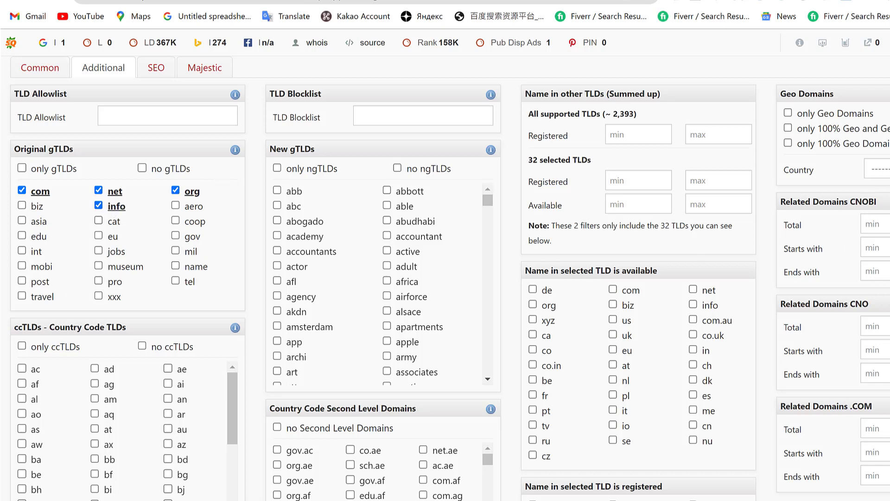
scroll(841, 279, down, 5)
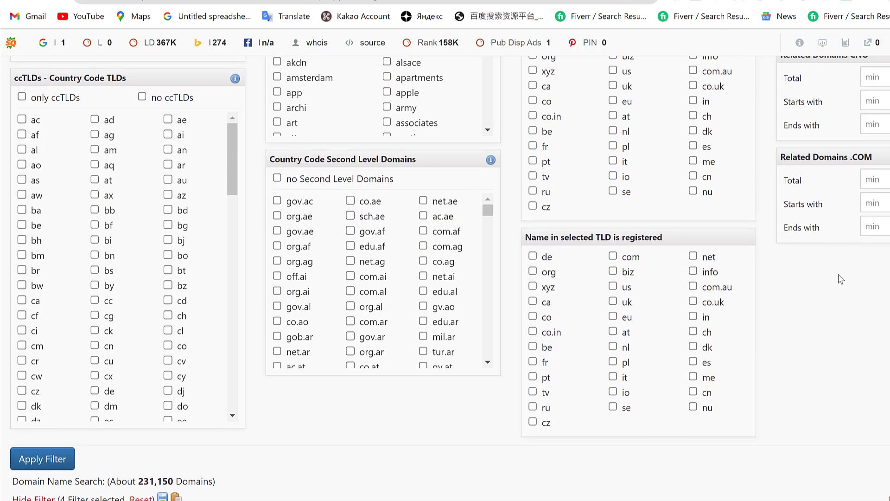
click(59, 461)
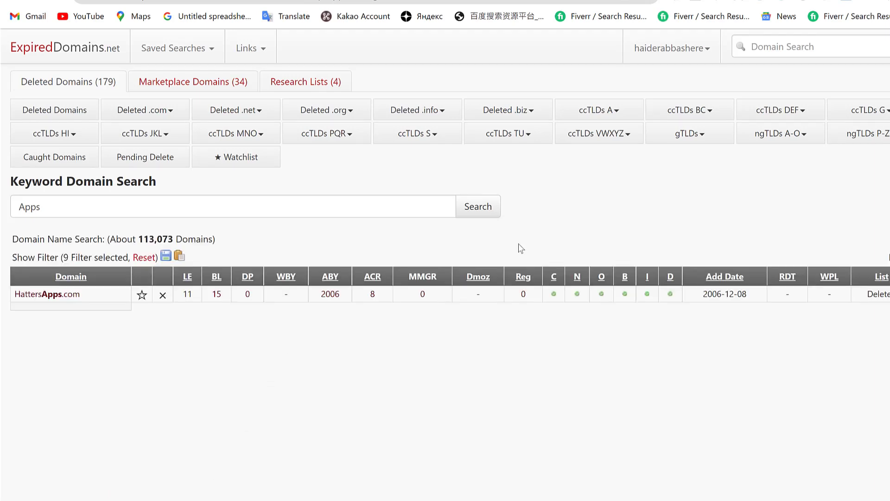
Reopen the filters and set the Majestic minimums to 3 for Trust Flow and 1 for Indexed Urls.
scroll(532, 247, down, 4)
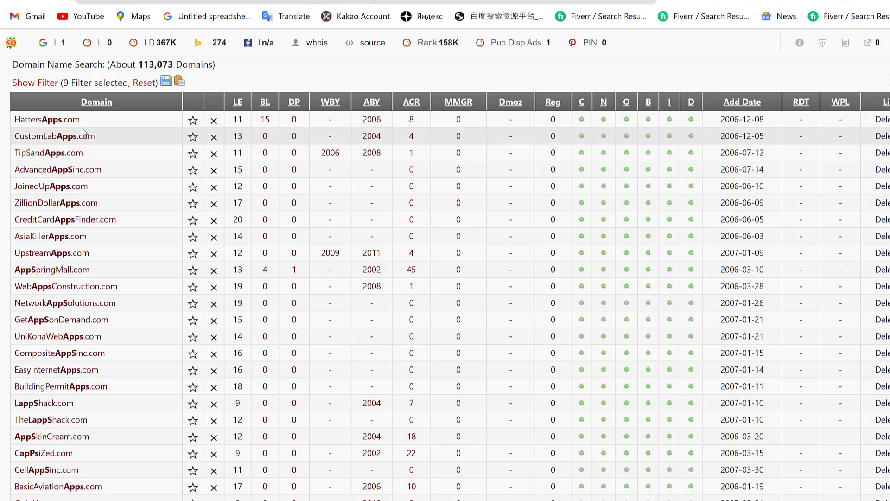
scroll(81, 218, up, 3)
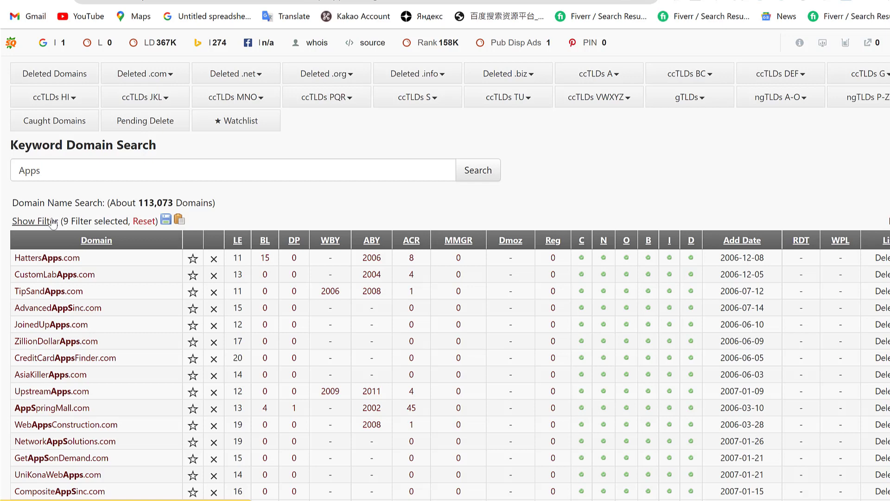
click(53, 221)
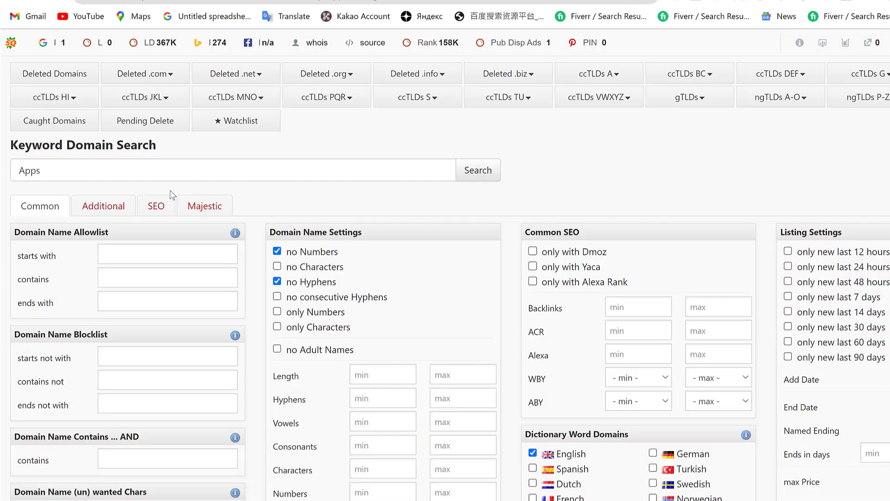
click(155, 206)
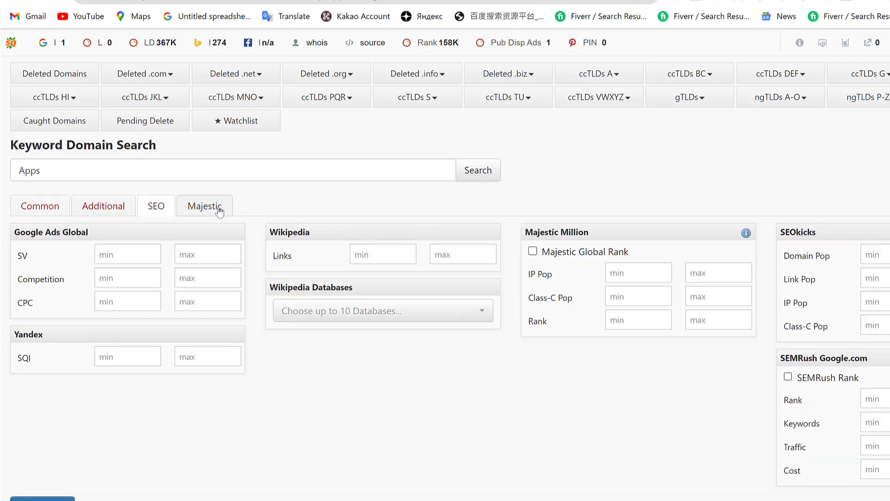
click(219, 211)
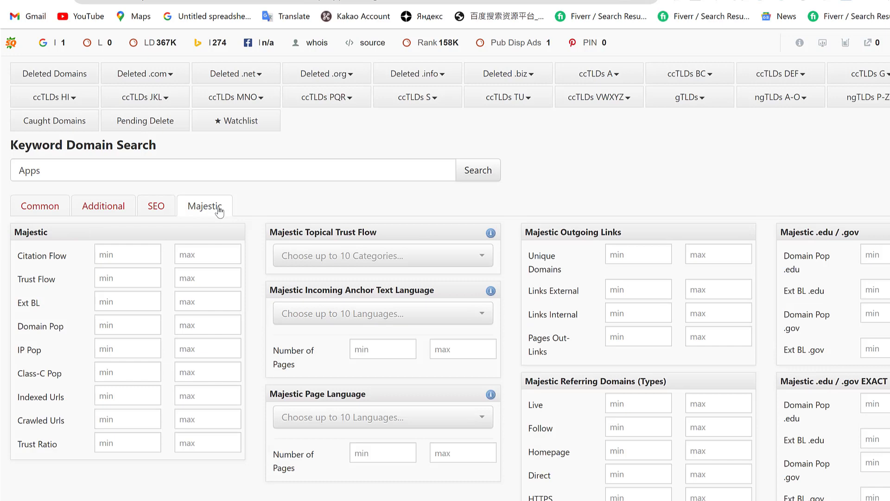
click(109, 280)
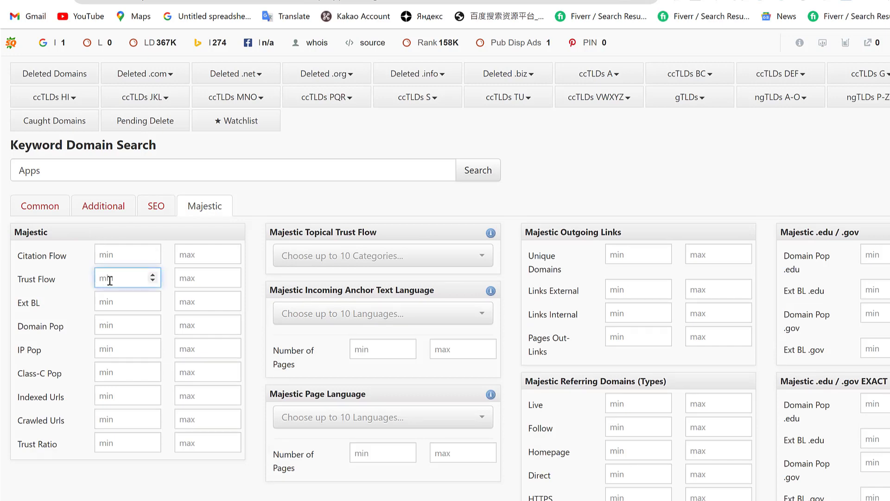
text(3)
click(117, 395)
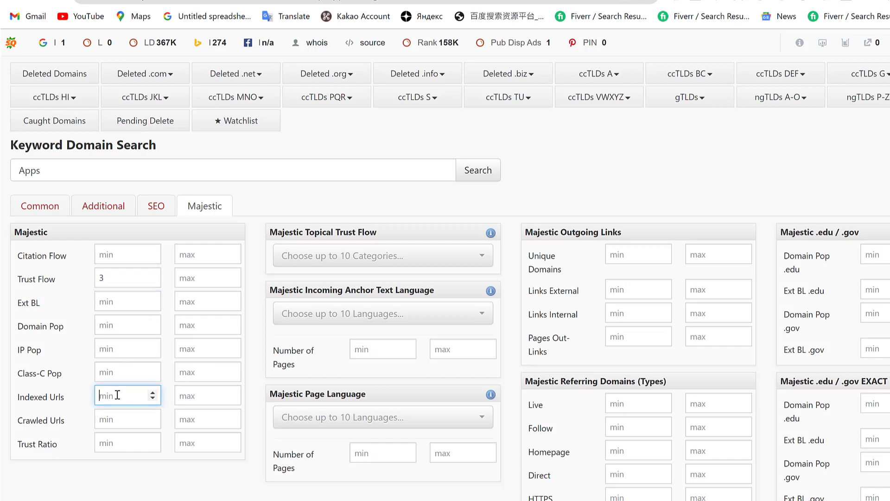
text(1)
click(114, 443)
text(3)
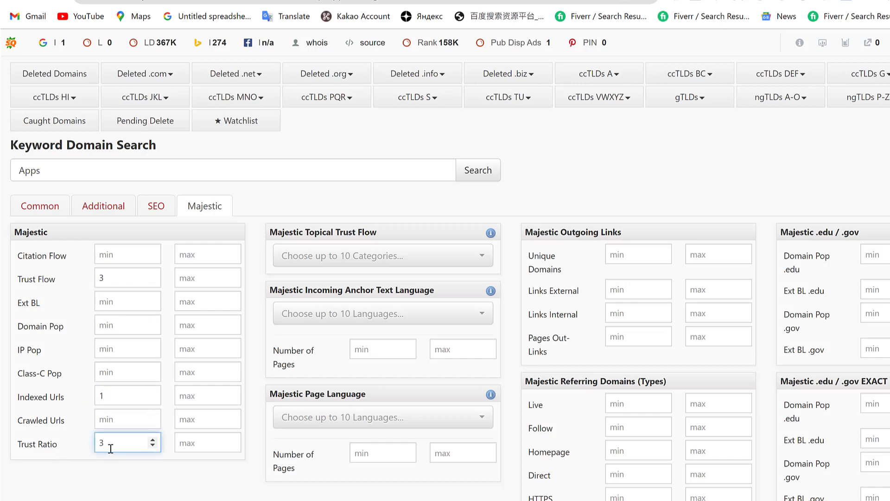
drag(110, 448, 89, 449)
key(BackSpace)
click(72, 476)
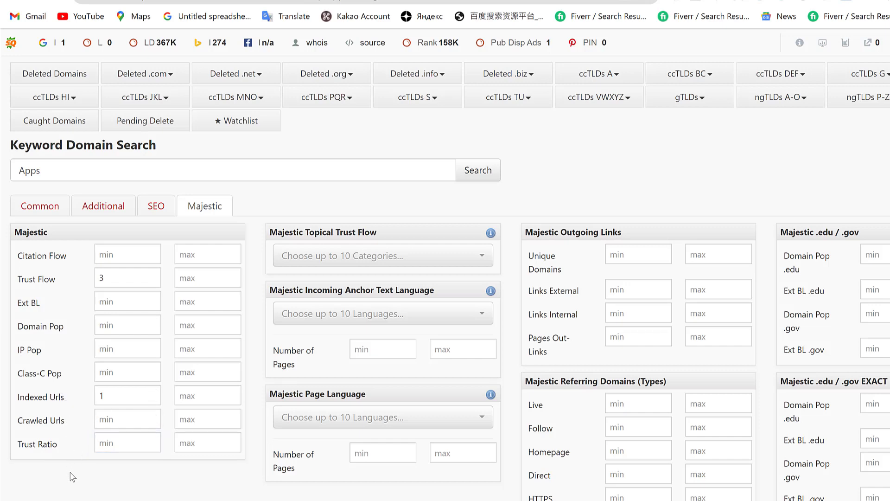
Apply the filter with the Majestic Trust Flow and Indexed Urls minimums to the Apps domain search.
scroll(523, 328, down, 2)
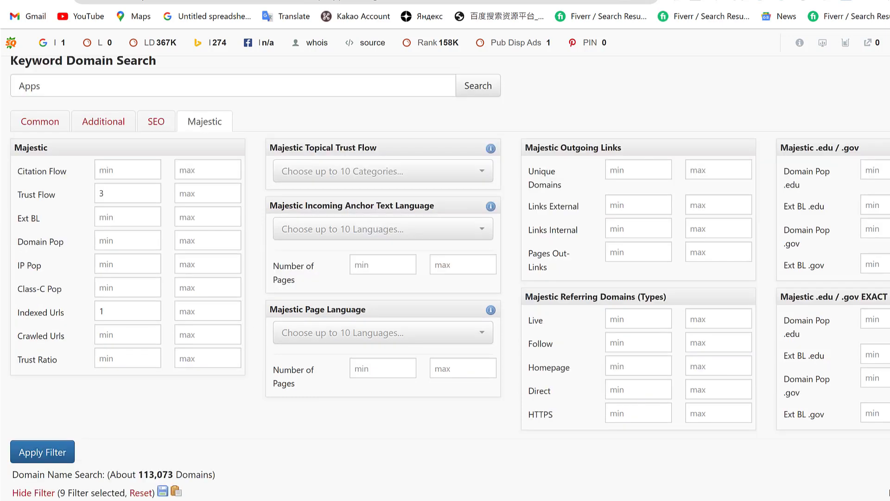
scroll(659, 272, down, 2)
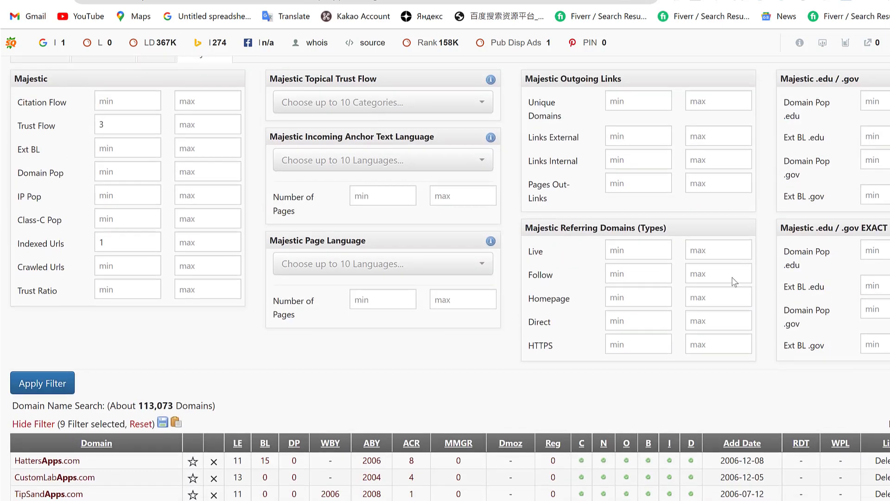
click(44, 385)
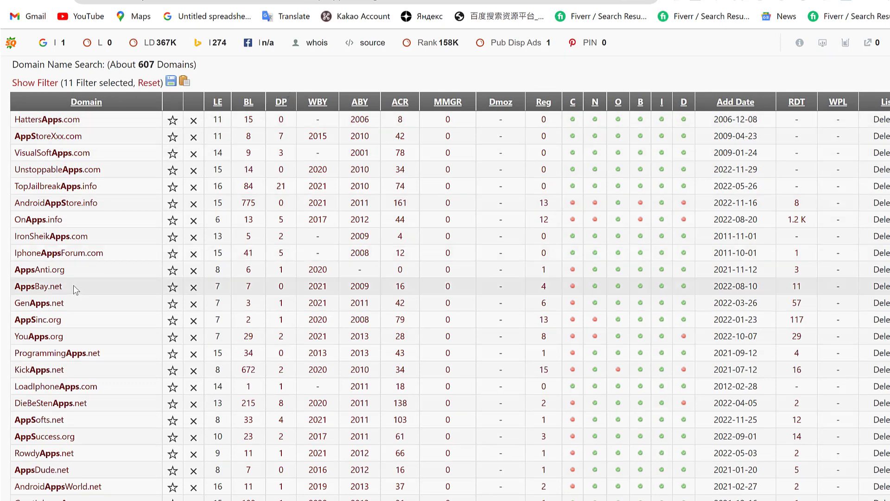
Copy the domain AppsBay.net from the results, search Google for "da checker" in a new tab, and open the websiteseochecker.com result.
drag(76, 289, 14, 288)
key(ctrl+c)
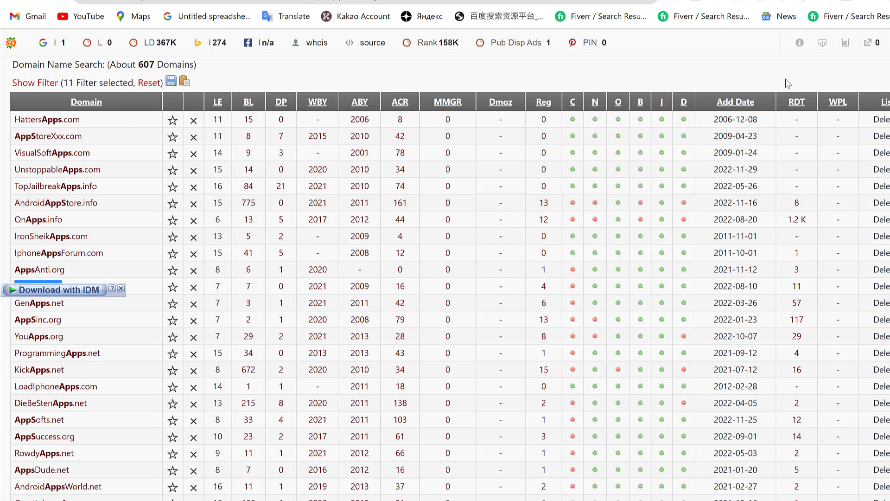
key(ctrl+t)
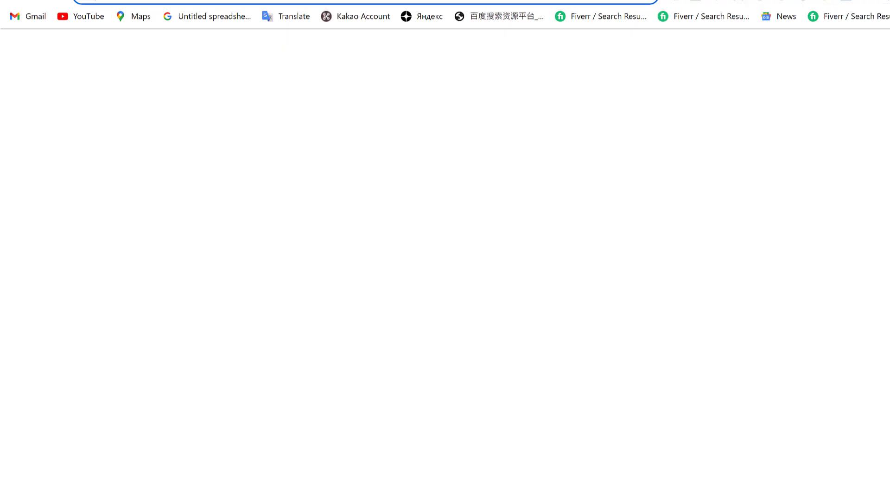
text(da checker)
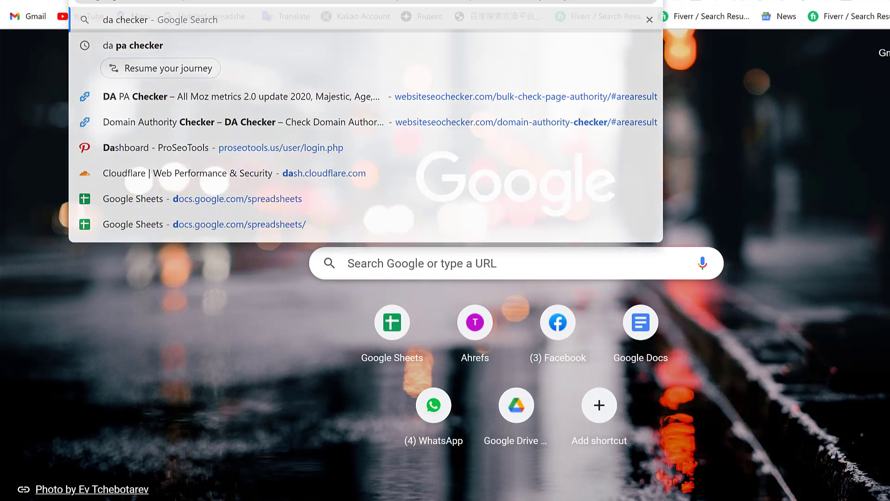
key(Return)
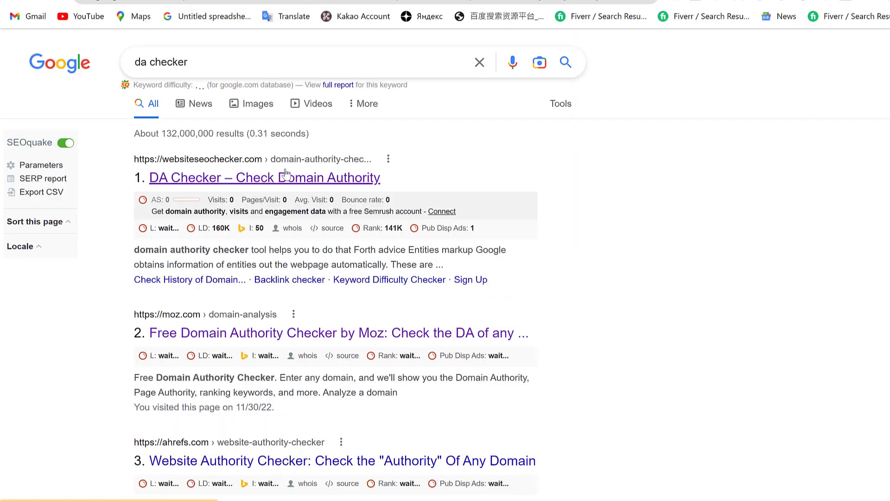
click(286, 174)
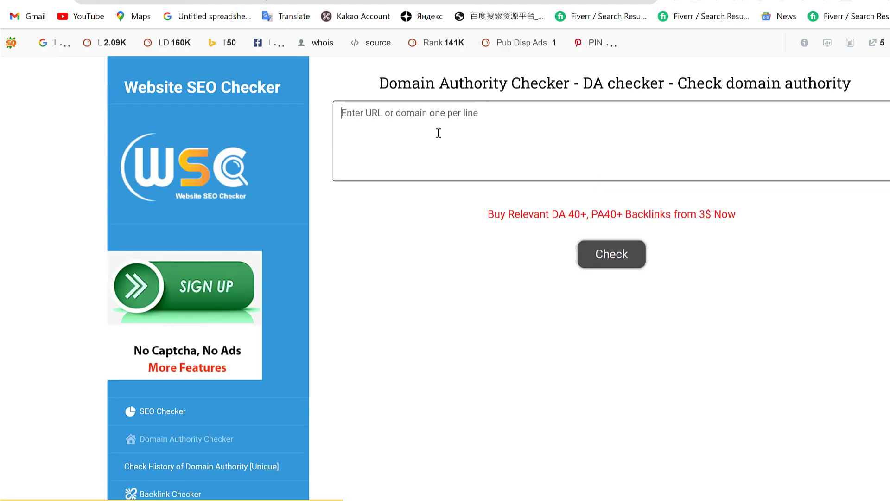
Run the domain authority check on AppsBay.net, completing the captcha, and examine its spam score (SS).
click(439, 133)
key(ctrl+v)
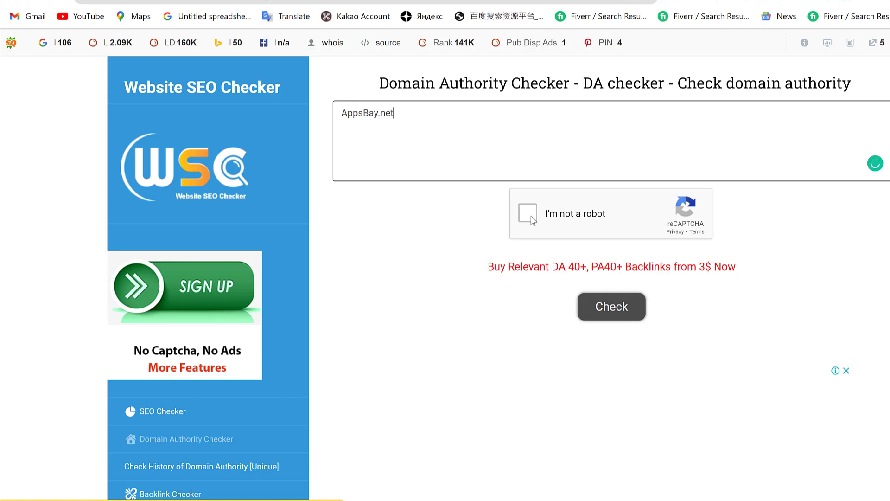
click(533, 216)
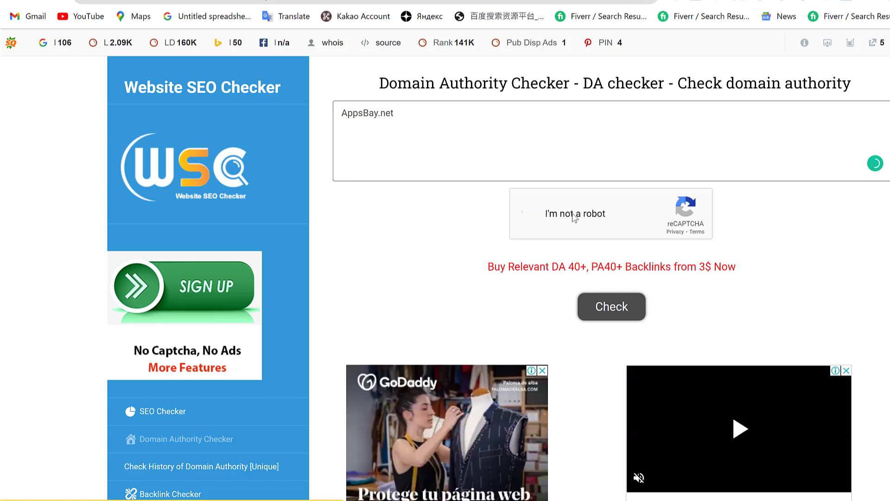
click(616, 306)
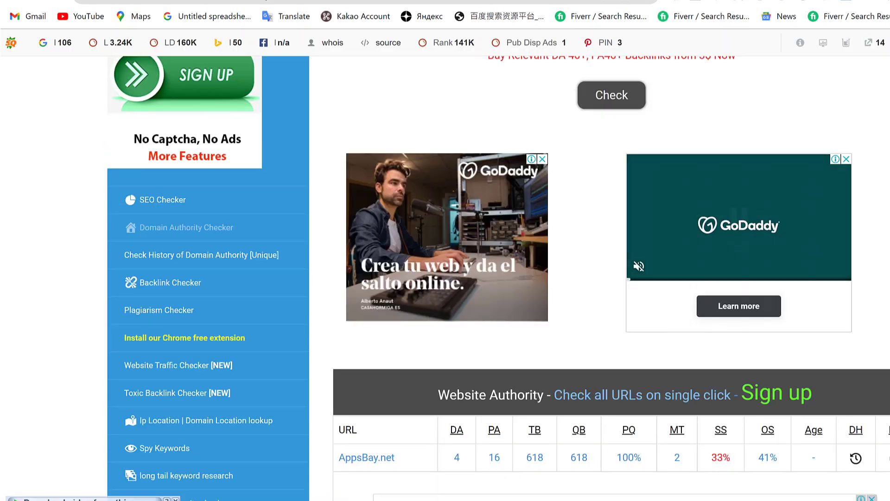
scroll(611, 278, down, 5)
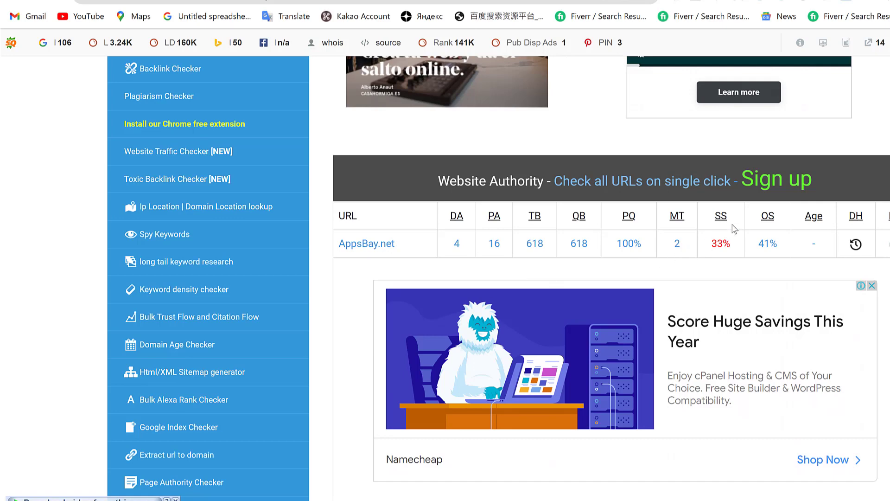
double_click(721, 215)
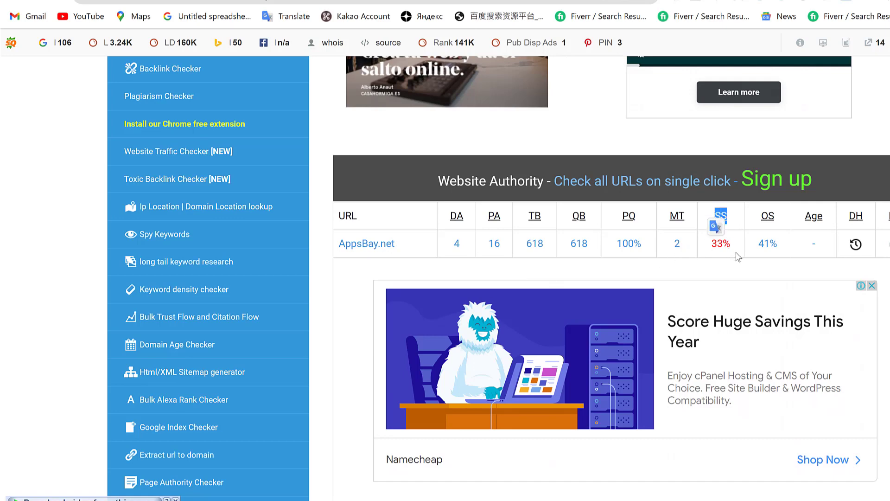
click(719, 228)
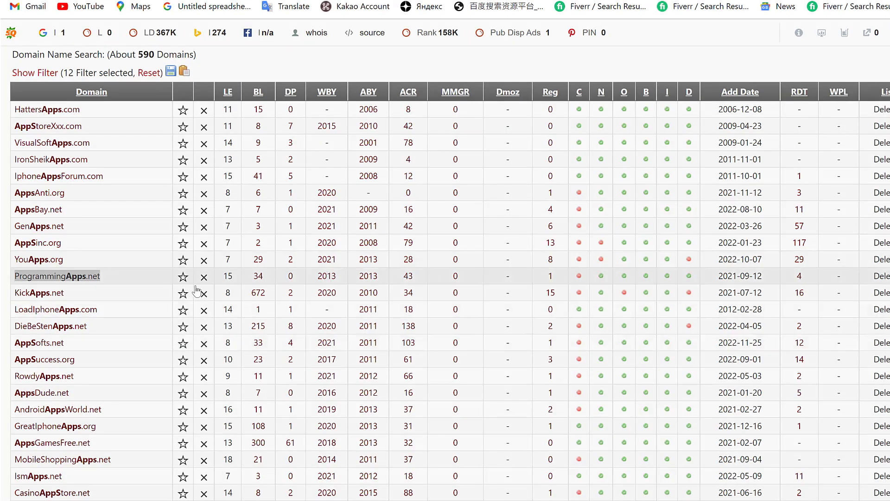
Check the domain authority and spam score of ProgrammingApps.net from the filtered list, completing the captcha.
double_click(53, 280)
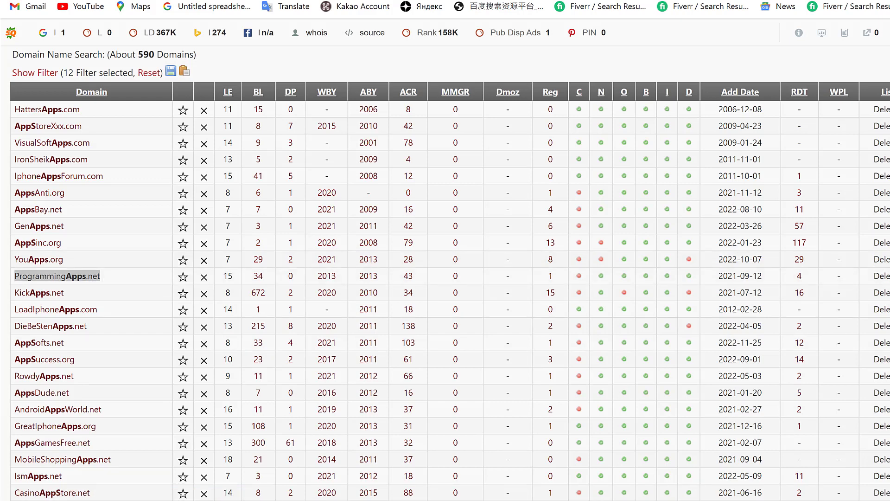
key(ctrl+Tab)
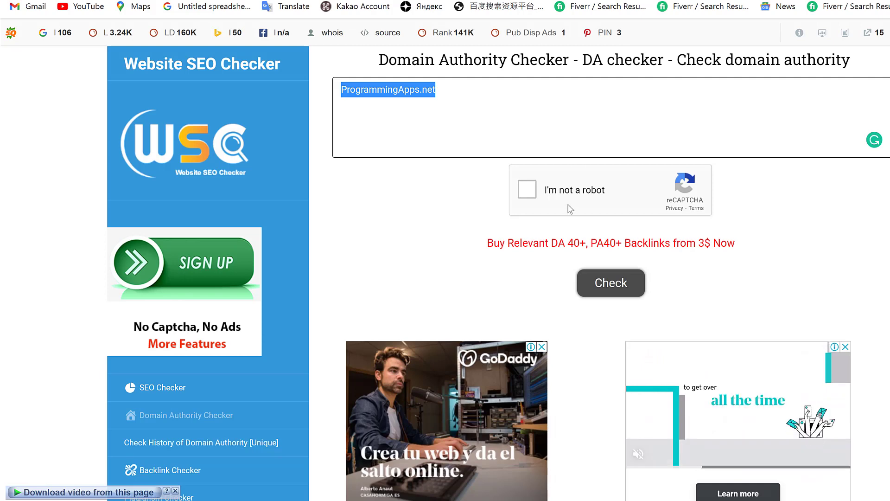
click(548, 195)
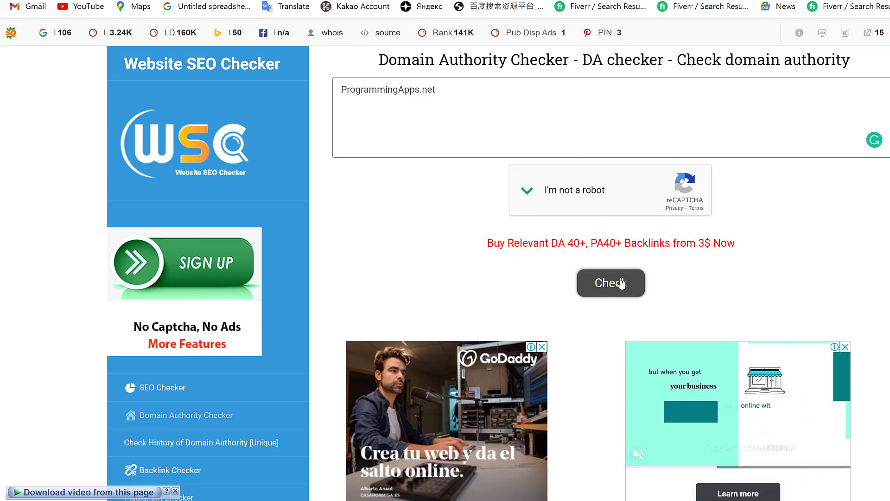
click(621, 283)
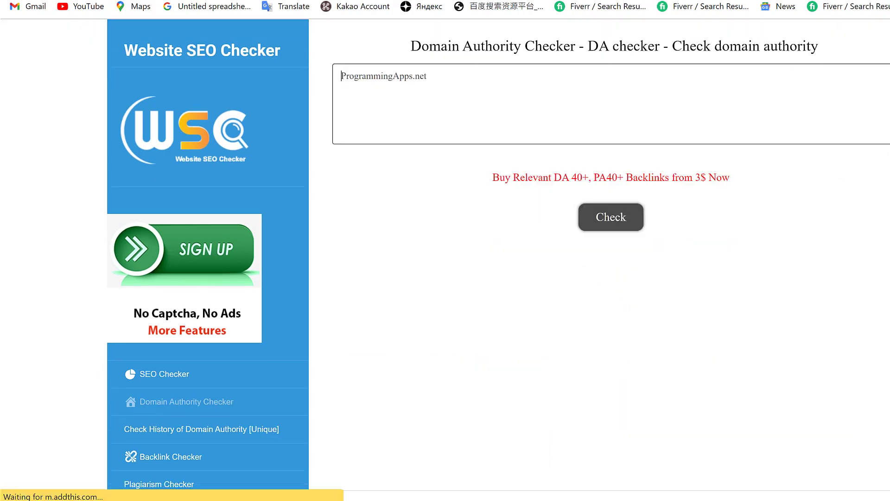
scroll(747, 212, down, 3)
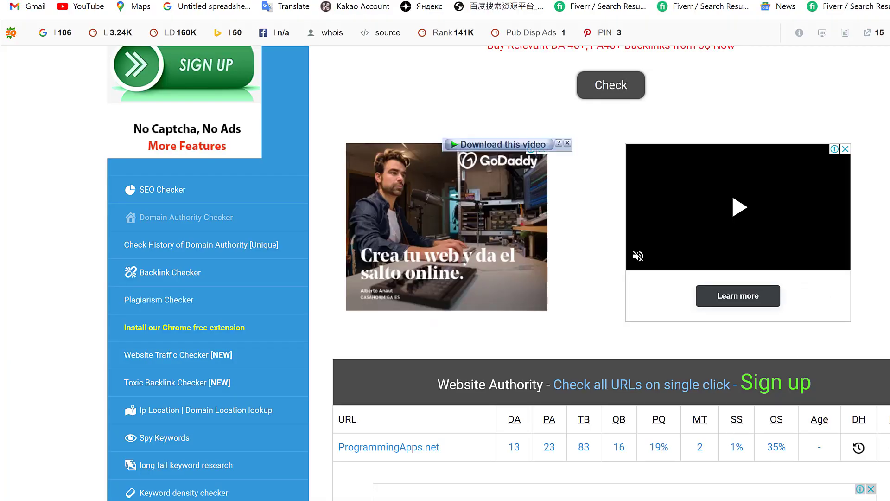
scroll(605, 320, down, 3)
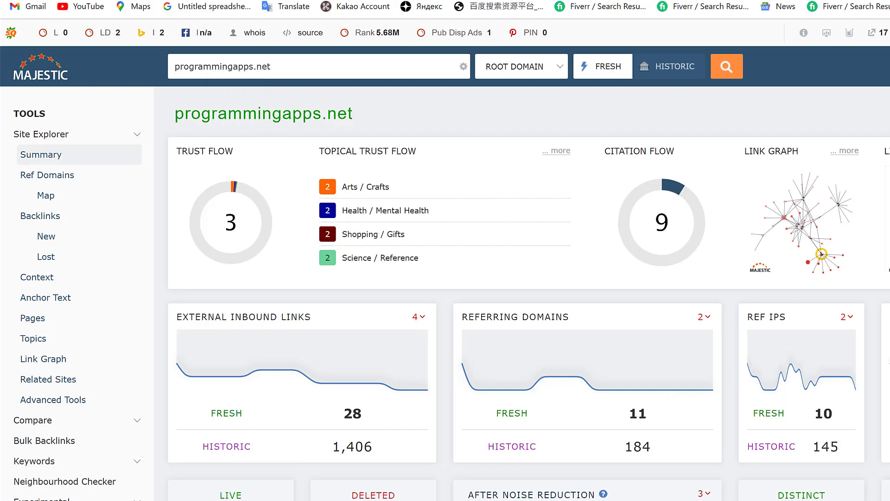
Access Ahrefs through ProSeoTools, look up ProgrammingApps.net in Site Explorer, and show the original Overview report instead of Overview 2.0.
key(ctrl+Tab)
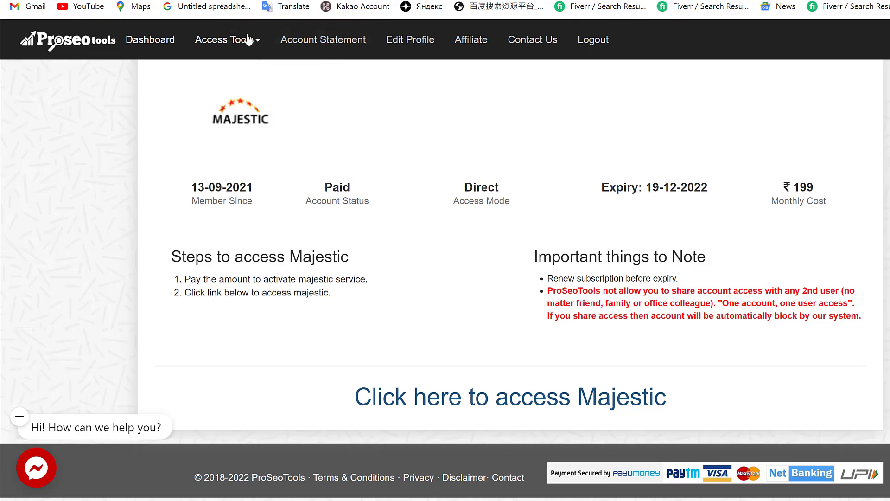
click(225, 79)
click(469, 407)
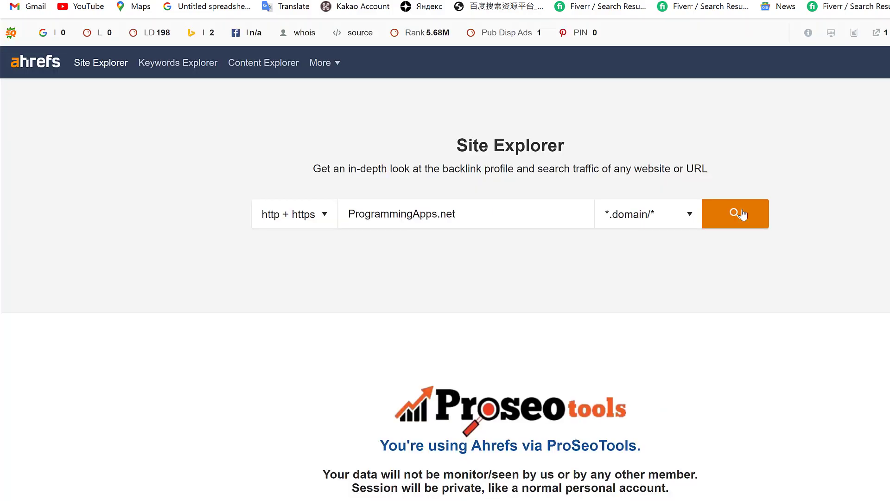
click(741, 214)
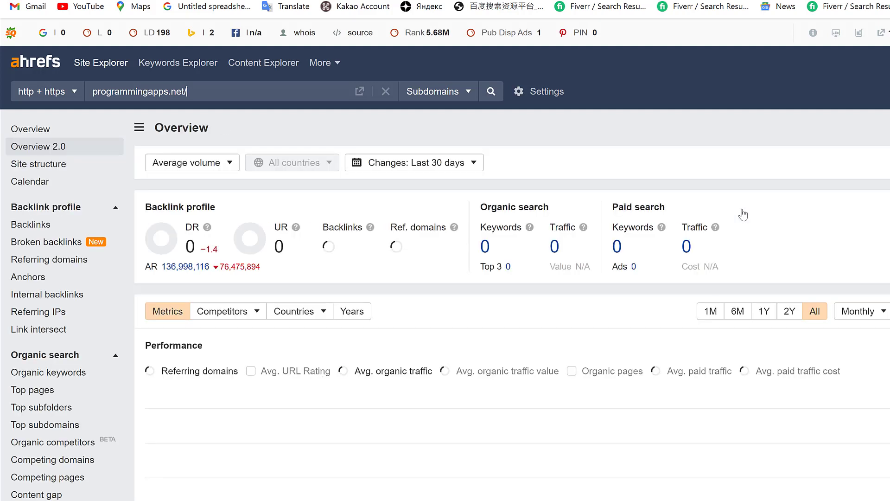
click(56, 132)
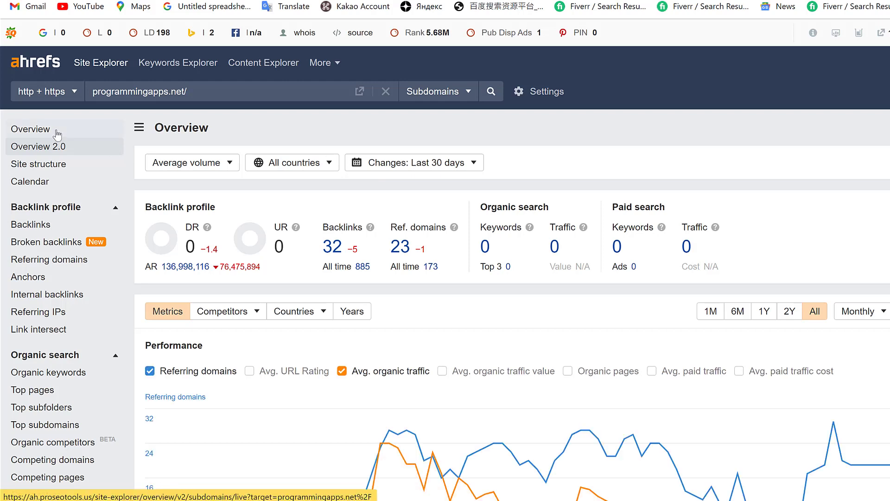
click(56, 133)
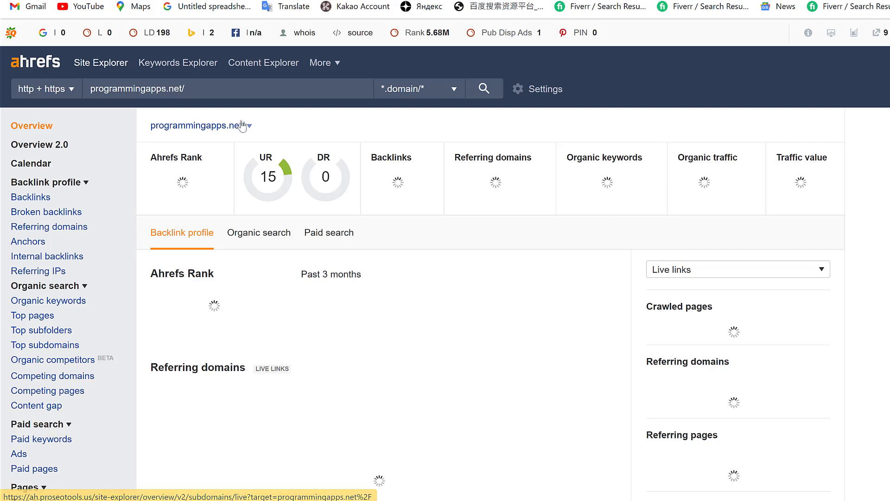
Access Semrush through Server 1 and review the Ahrefs backlink overview of programmingapps.net.
key(ctrl+Tab)
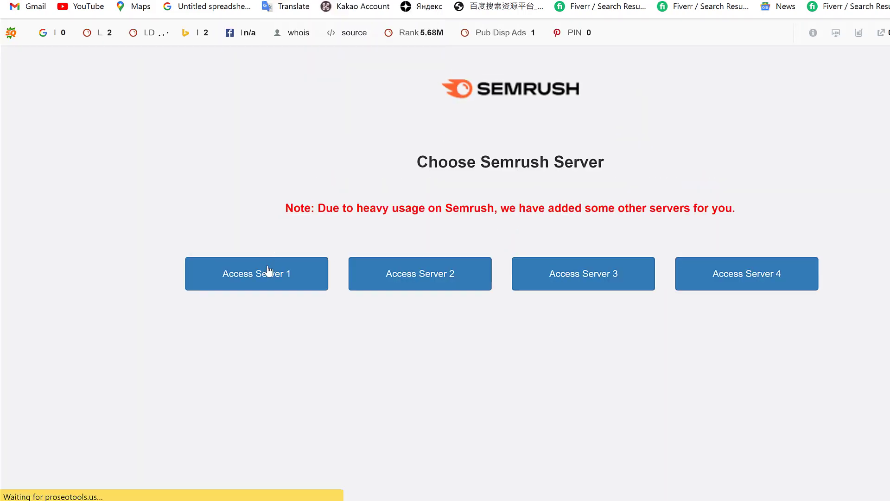
click(269, 271)
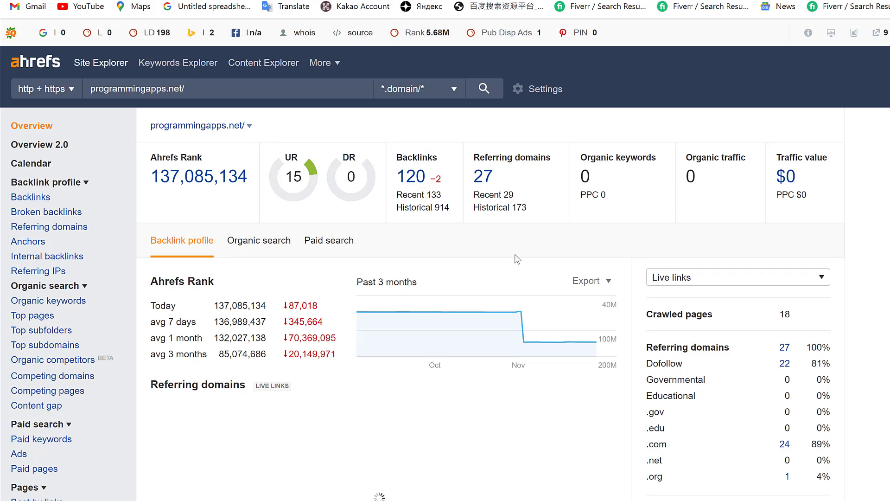
mouse_move(607, 345)
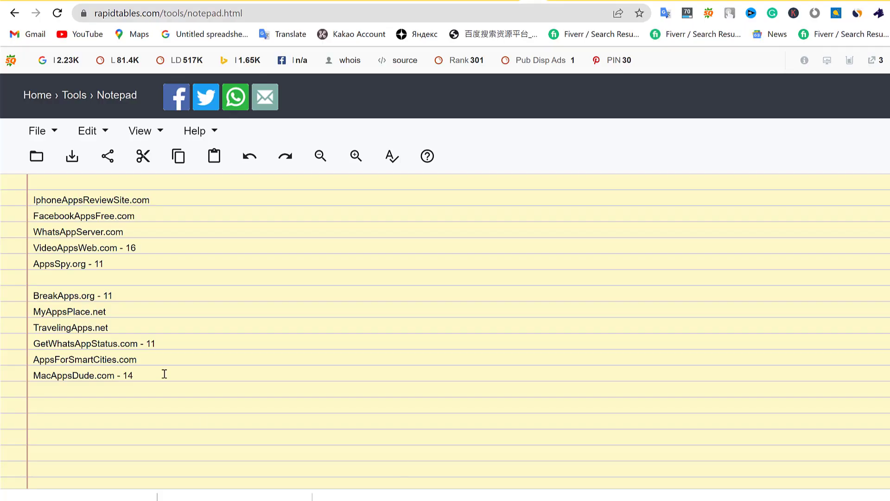
Copy VideoAppsWeb.com from the notepad's domain list and look it up in Semrush Domain Overview.
drag(139, 248, 26, 251)
key(ctrl+c)
click(113, 249)
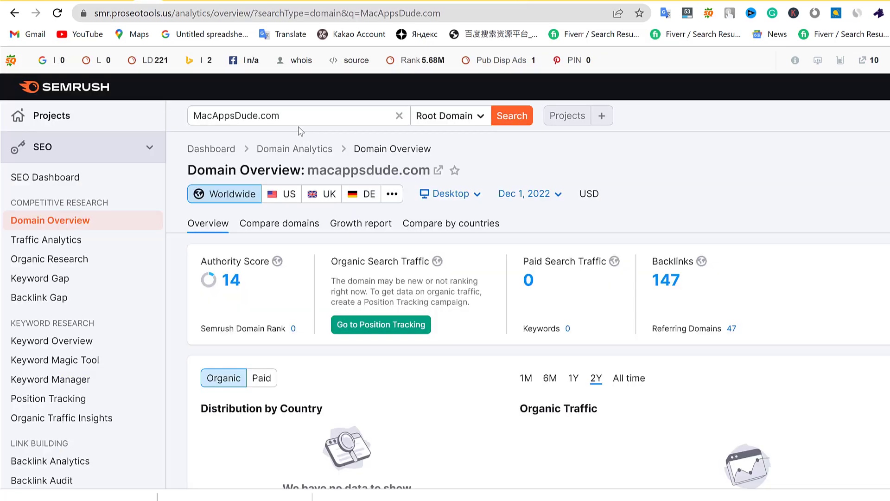
click(294, 117)
key(BackSpace)
key(ctrl+v)
key(Return)
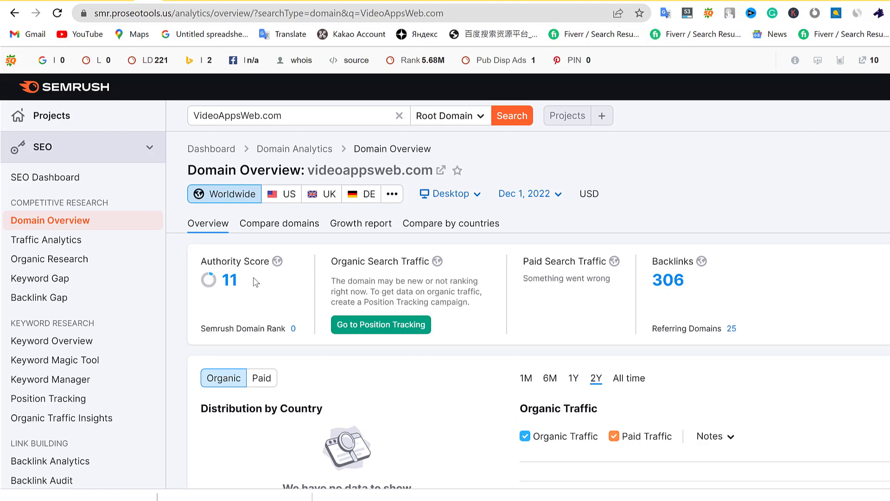
Examine the Backlinks and Top Anchors sections of the videoappsweb.com overview for spammy anchor texts.
scroll(445, 278, down, 15)
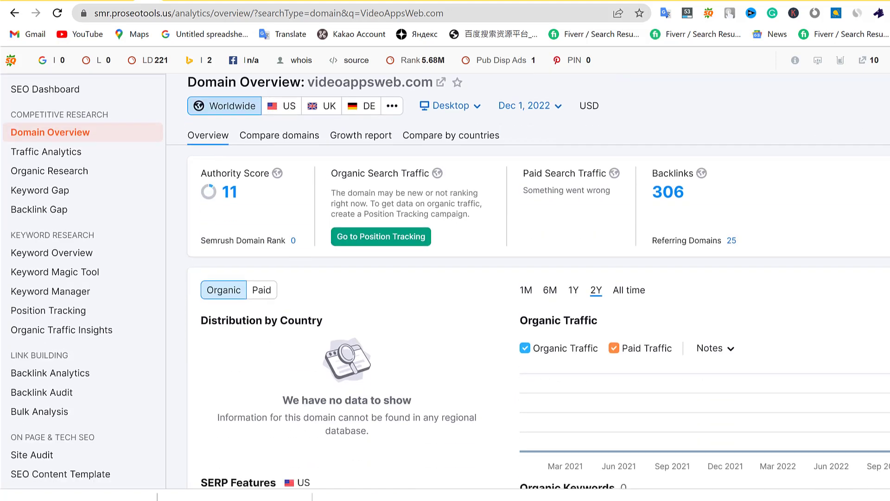
scroll(538, 278, up, 5)
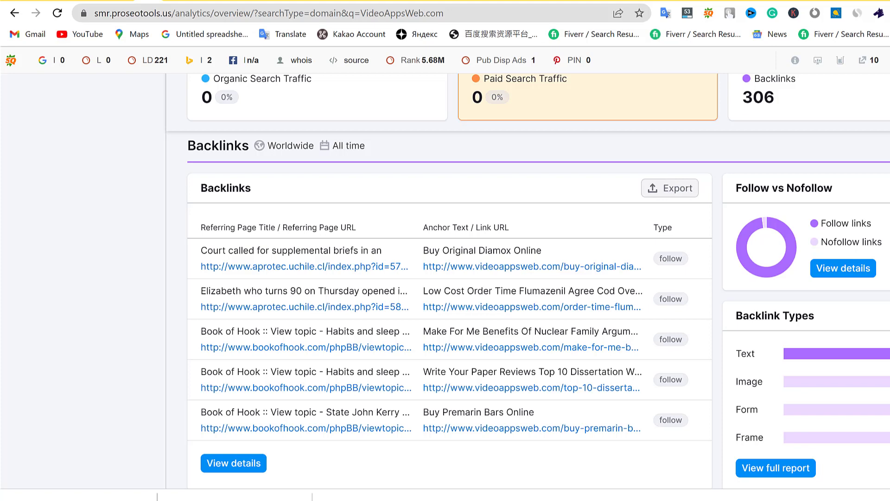
scroll(445, 306, down, 2)
scroll(445, 306, up, 1)
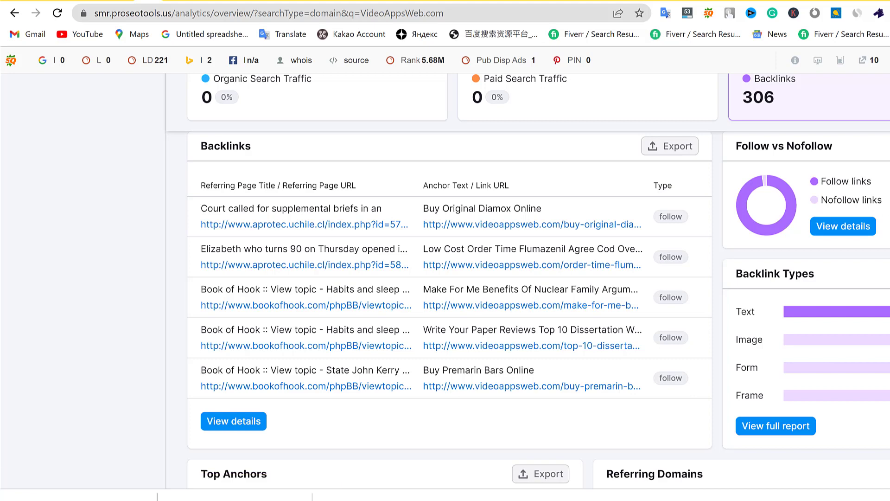
scroll(204, 335, down, 6)
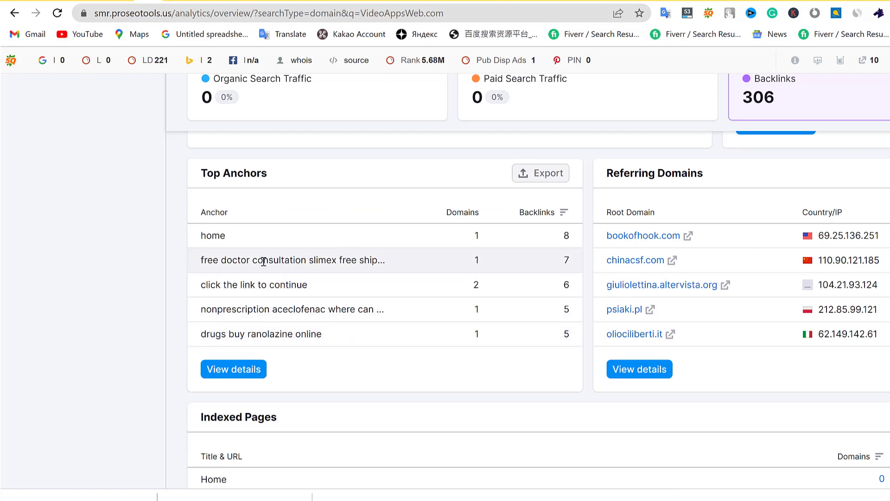
double_click(206, 331)
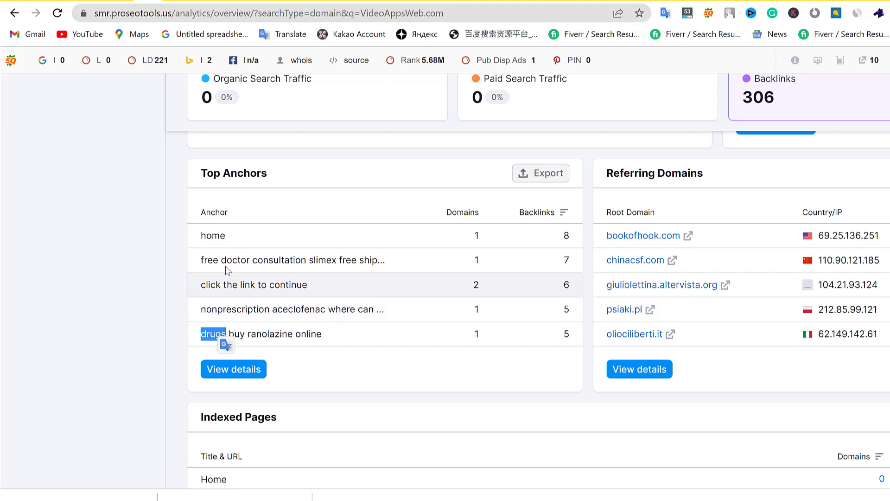
Check the Indexed Pages section of the videoappsweb.com overview and return to the authority score and backlink summary.
click(266, 404)
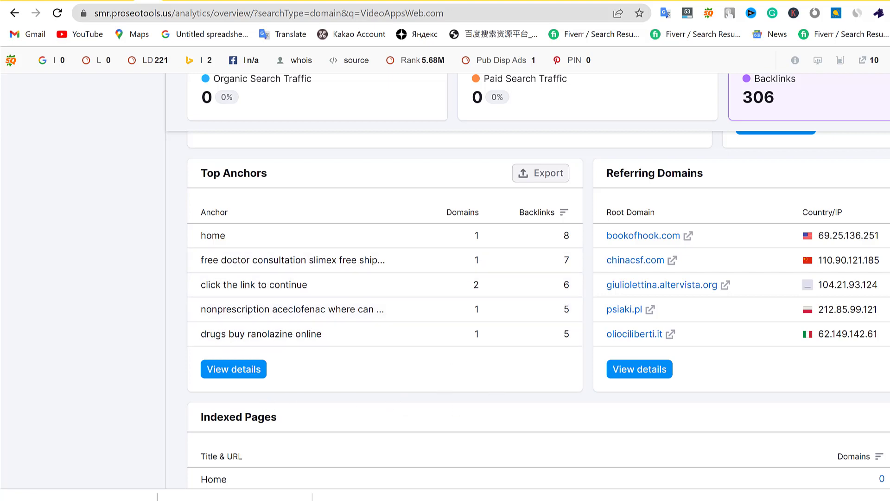
scroll(538, 278, down, 6)
scroll(538, 278, up, 12)
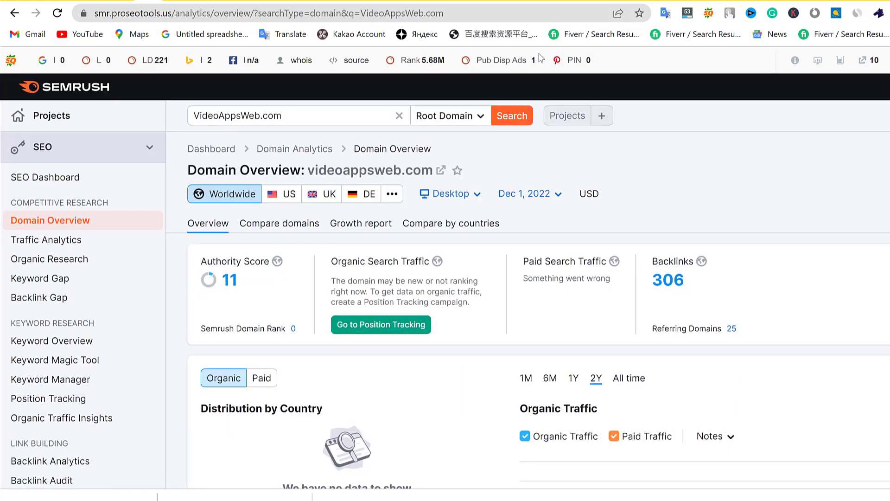
Copy AppsSpy.org from the notepad's domain list and look it up in Ahrefs Site Explorer.
click(547, 1)
click(188, 293)
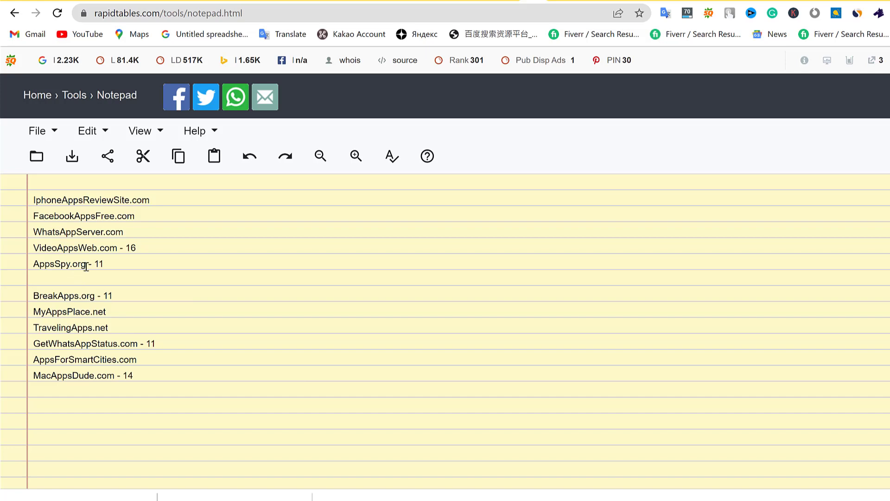
drag(87, 266, 18, 270)
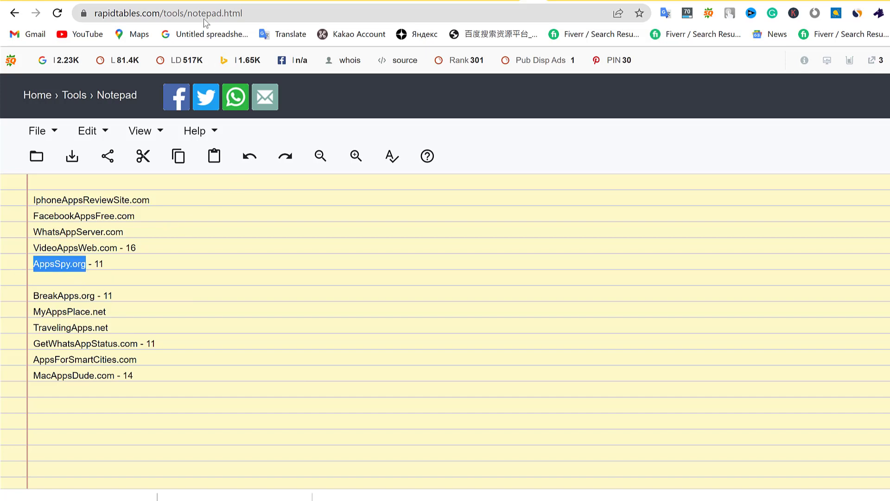
click(195, 1)
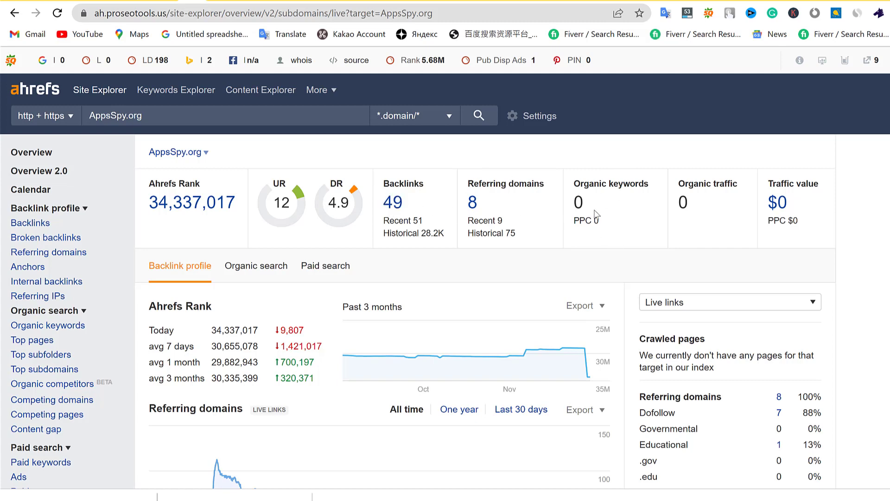
Review the AppsSpy.org overview in Ahrefs, including the referring domains history, CTLDs distribution and anchors.
scroll(464, 278, down, 2)
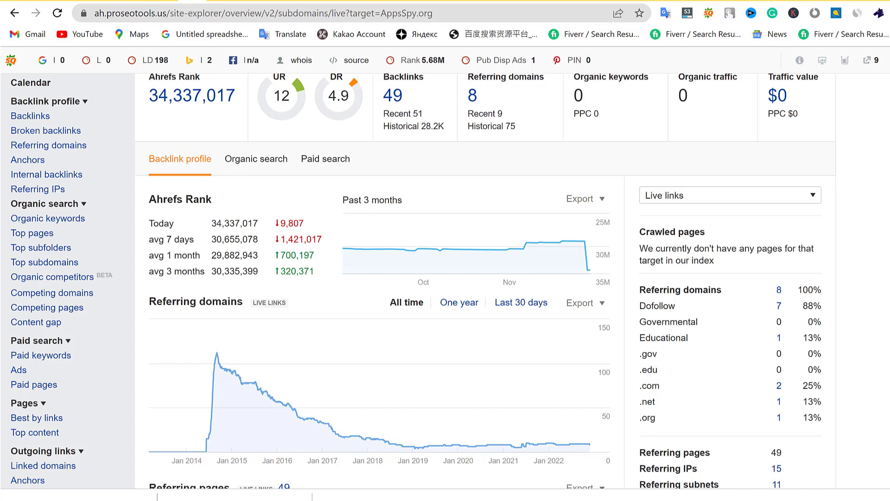
scroll(801, 186, down, 15)
scroll(379, 278, down, 7)
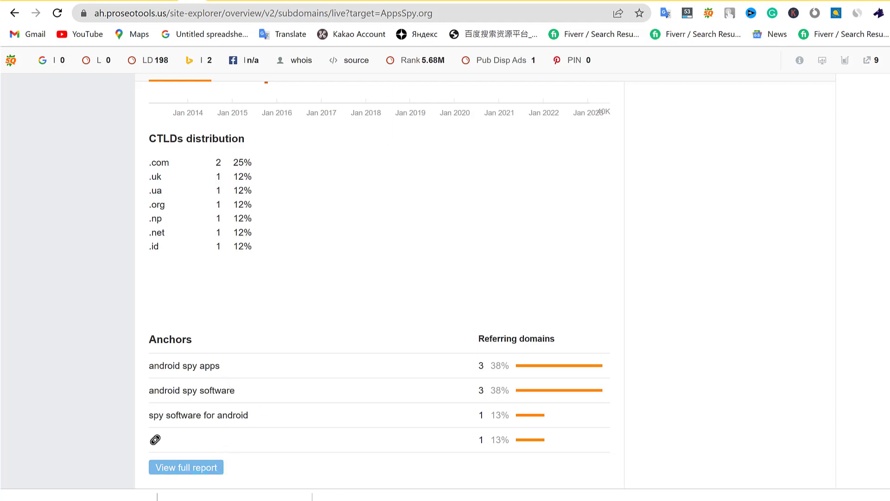
scroll(501, 144, up, 15)
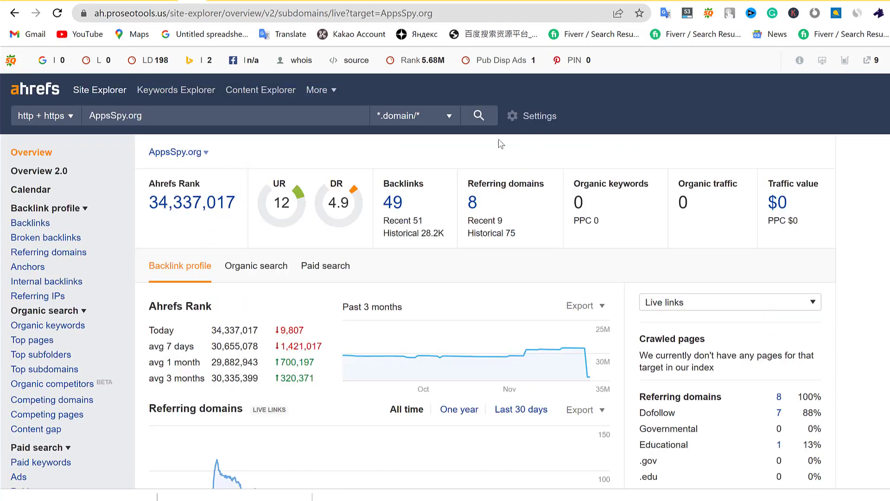
Open the Backlinks report for AppsSpy.org and examine its referring pages and anchor texts.
click(393, 203)
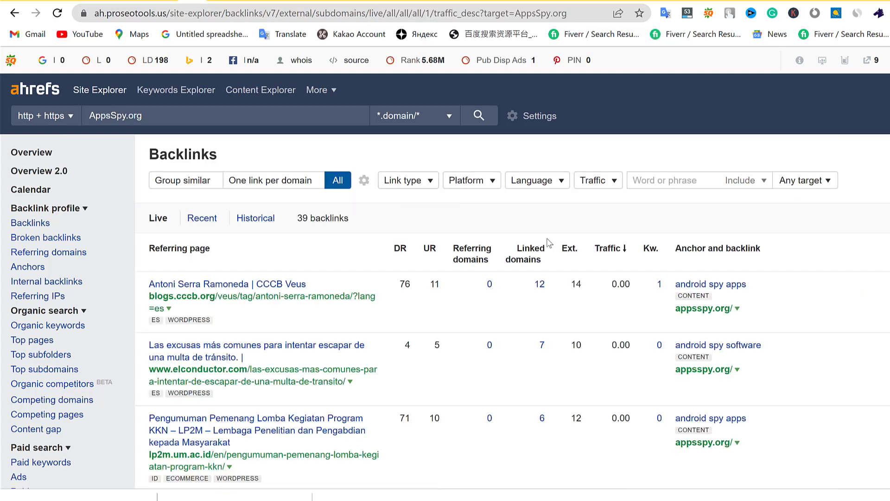
scroll(512, 278, down, 2)
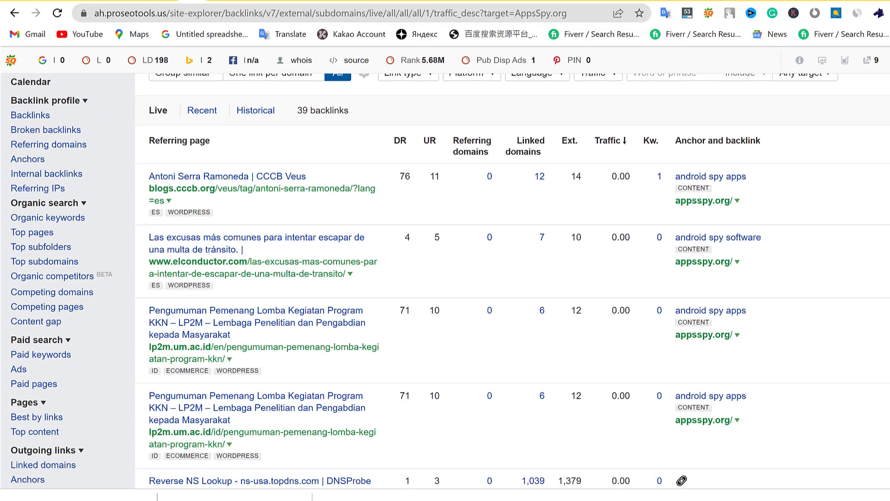
scroll(512, 278, down, 20)
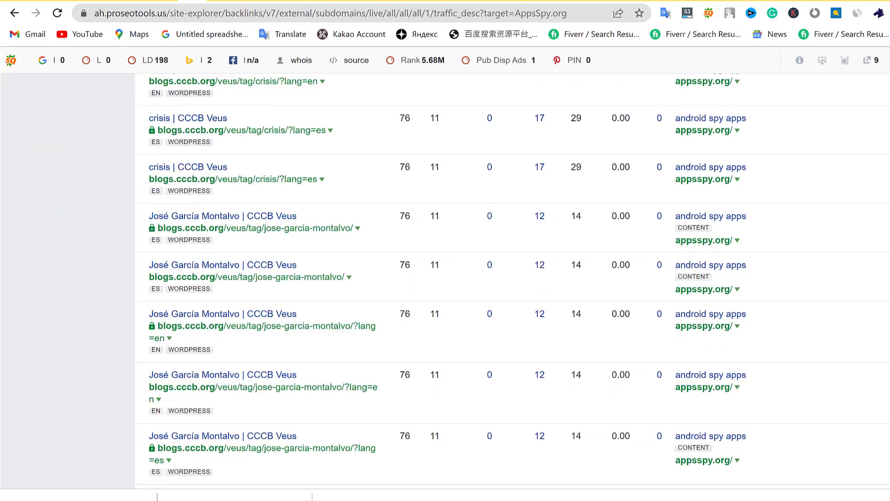
scroll(512, 278, down, 5)
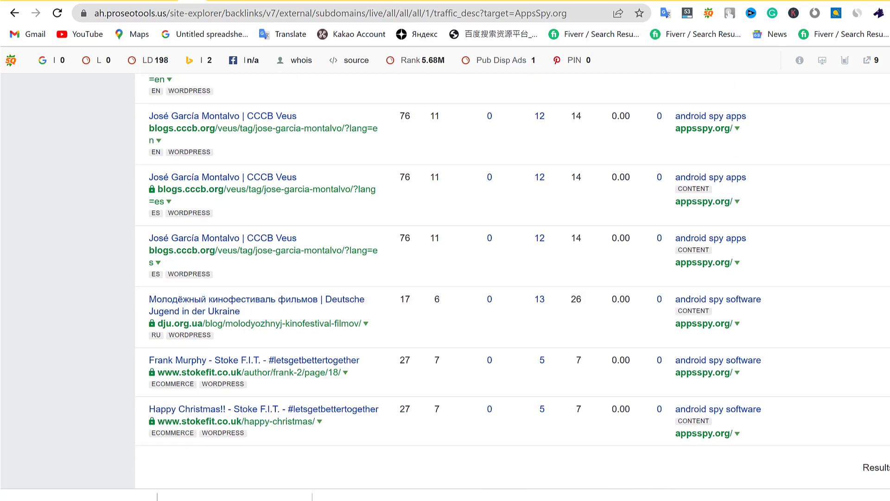
scroll(250, 248, up, 20)
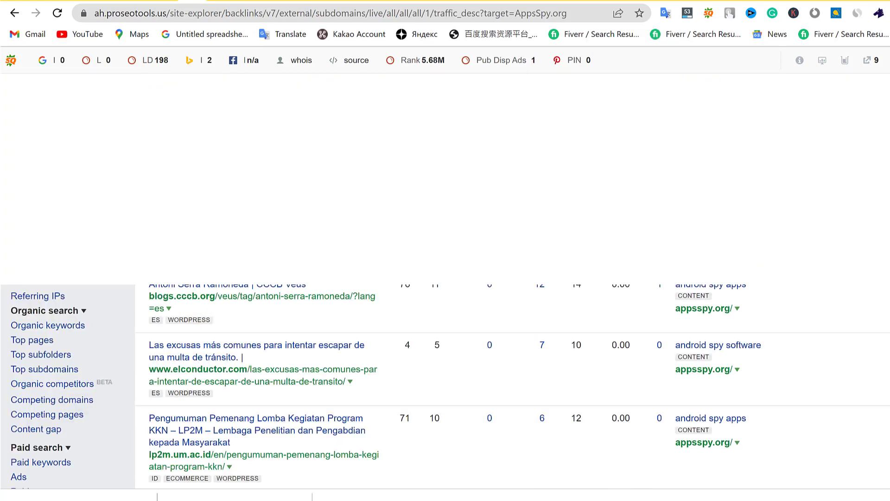
Copy AppsSpy.org from the Ahrefs search and look it up as a root domain in Moz Link Research.
click(154, 113)
key(ctrl+a)
key(ctrl+c)
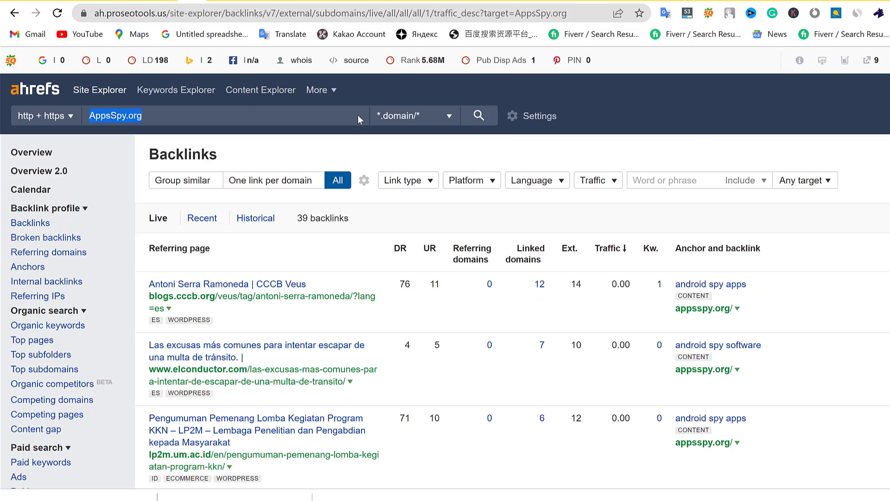
key(ctrl+Tab)
click(456, 249)
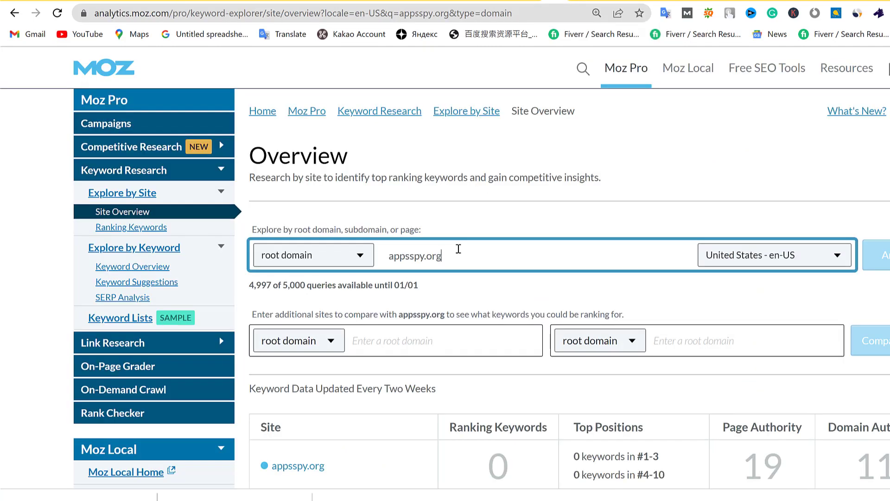
key(ctrl+a)
key(BackSpace)
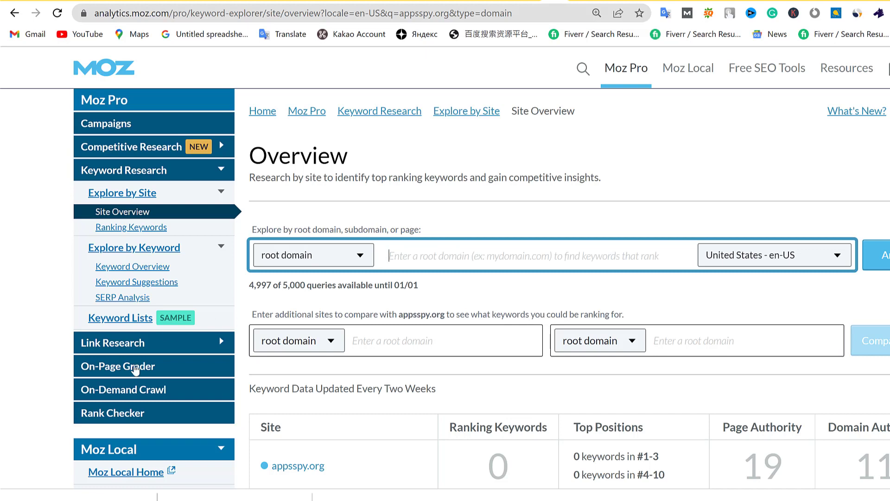
click(121, 338)
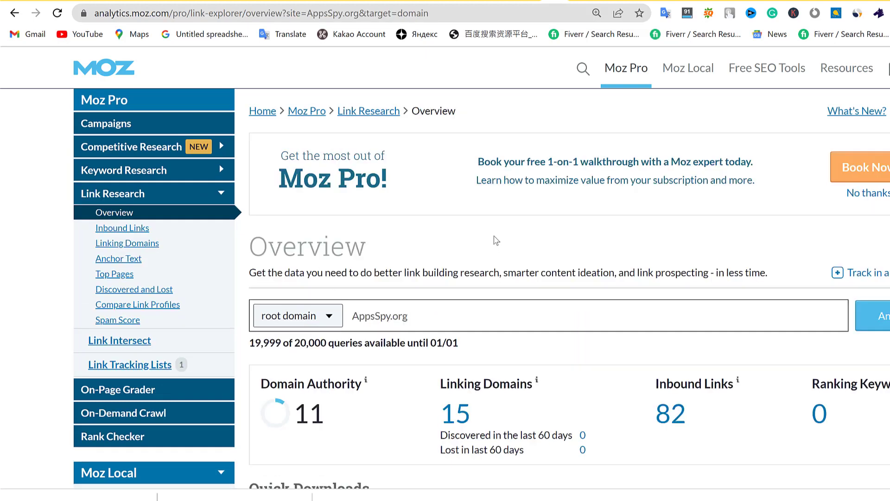
Review the Moz link overview of AppsSpy.org, from Domain Authority and inbound links to the top anchor text.
scroll(482, 268, down, 3)
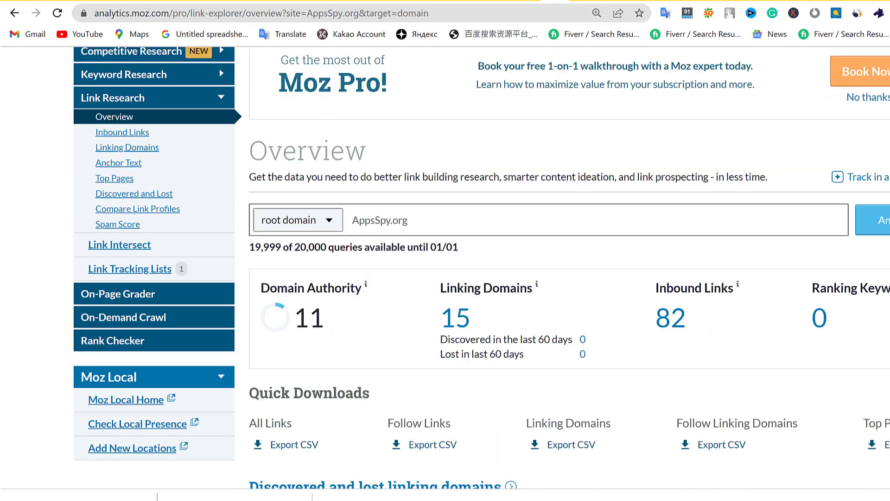
mouse_move(687, 299)
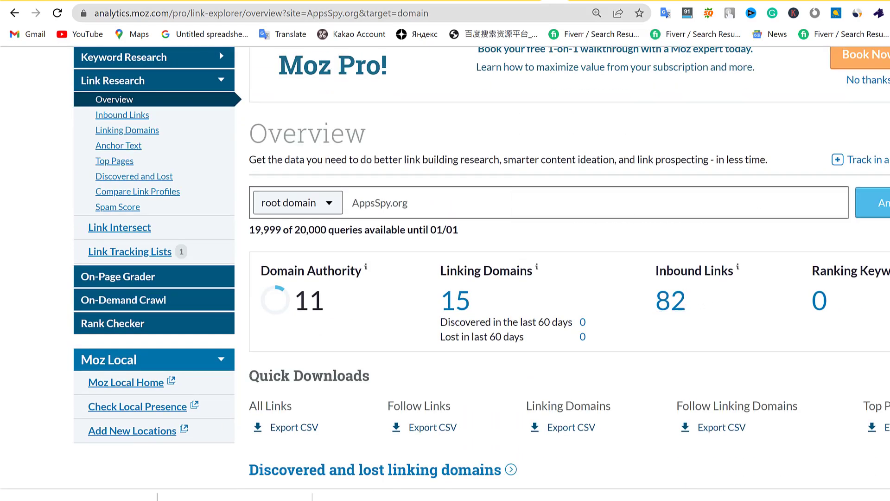
scroll(482, 268, down, 8)
scroll(322, 277, down, 20)
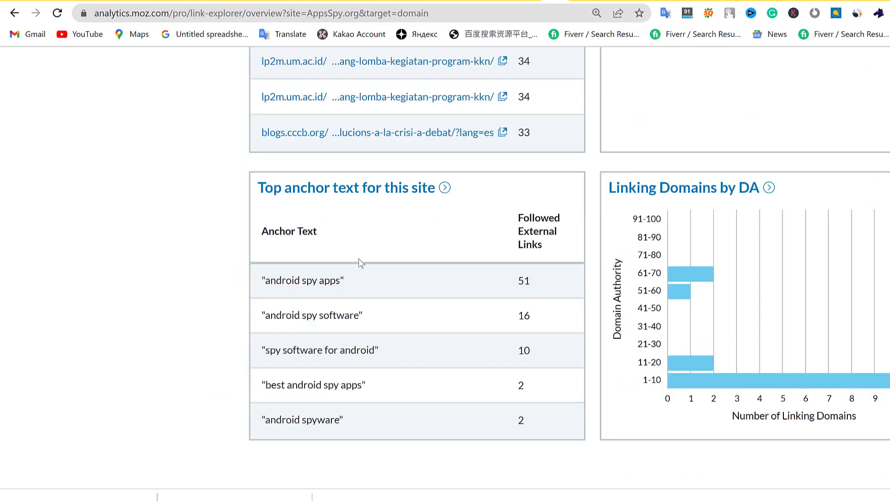
scroll(260, 131, up, 20)
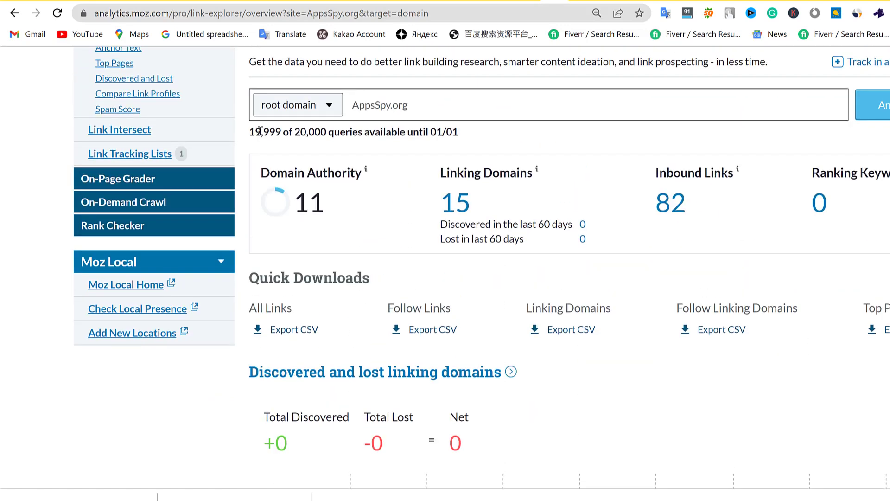
Open Moz's Spam Score report for AppsSpy.org and check its spam score and Domain Authority.
click(122, 110)
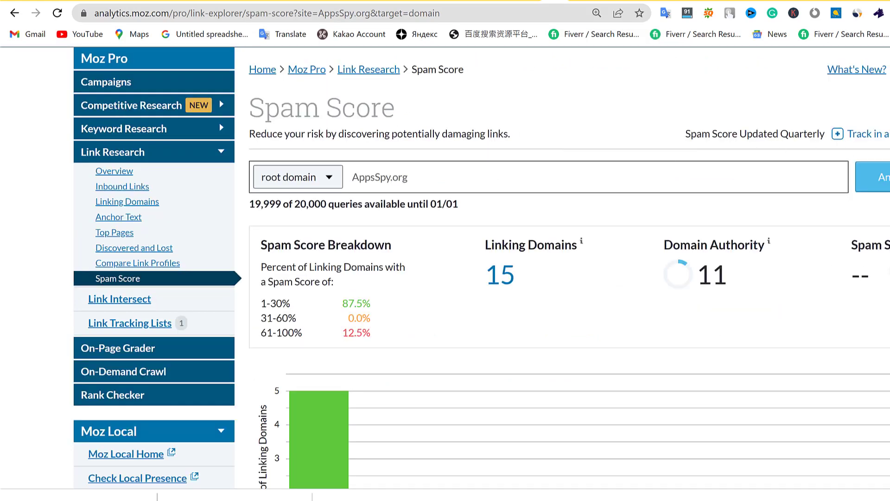
drag(857, 273, 870, 274)
drag(739, 280, 712, 275)
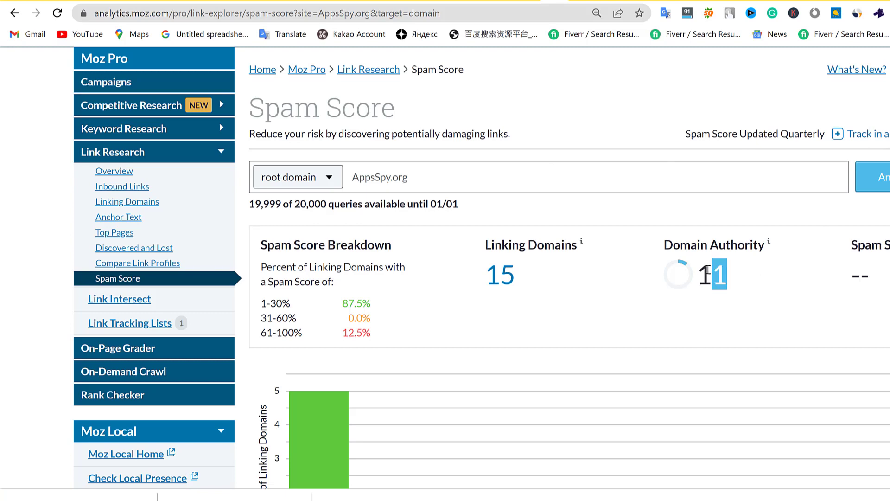
click(690, 223)
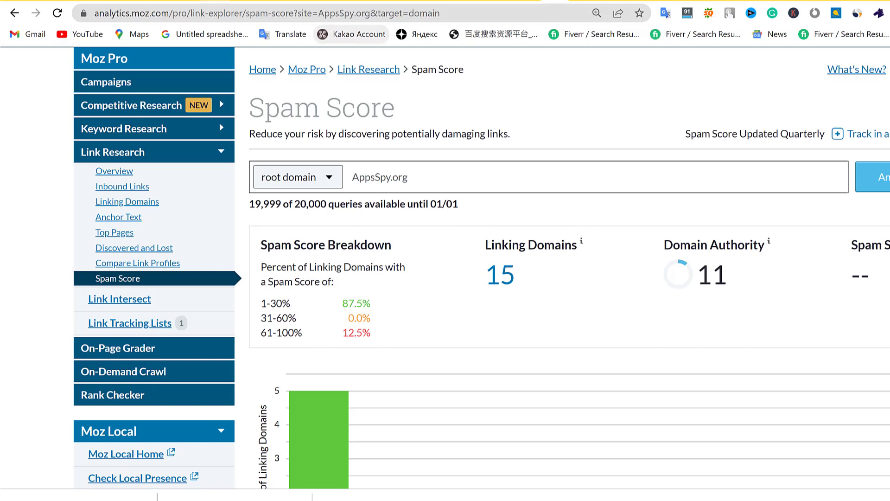
Switch to Majestic and look up AppsSpy.org in Site Explorer in place of programmingapps.net.
click(278, 1)
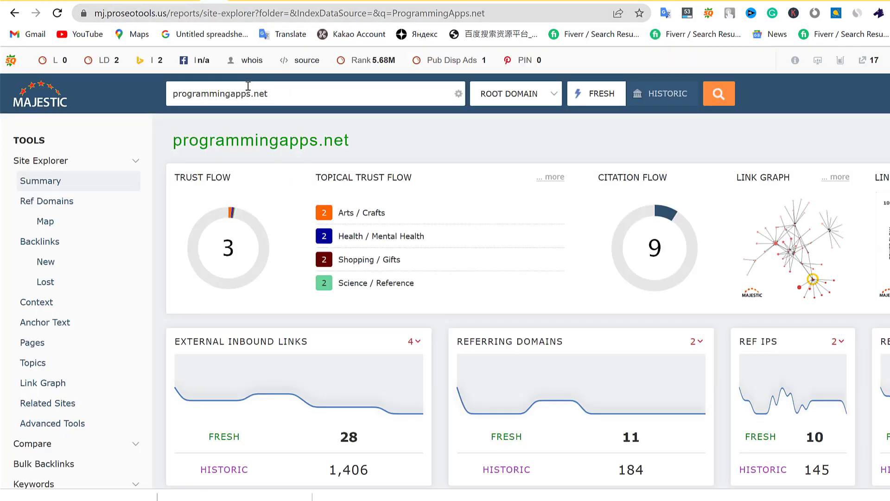
click(248, 88)
key(ctrl+a)
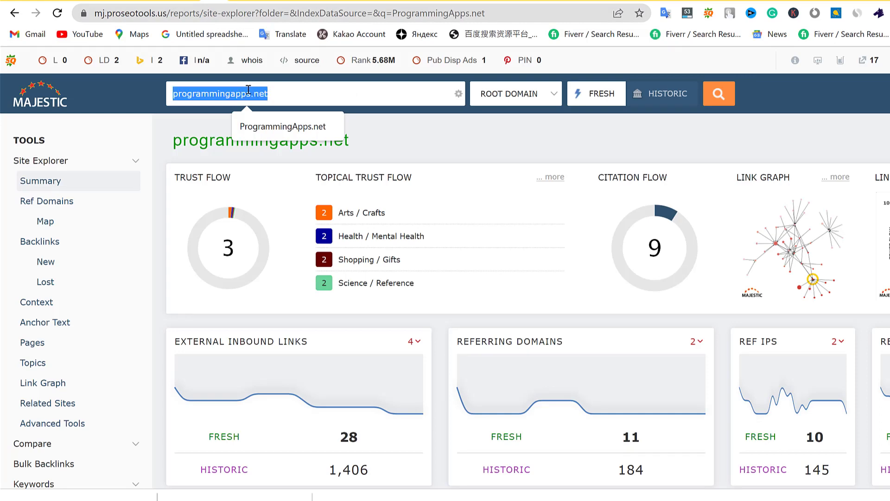
key(BackSpace)
key(ctrl+v)
key(Return)
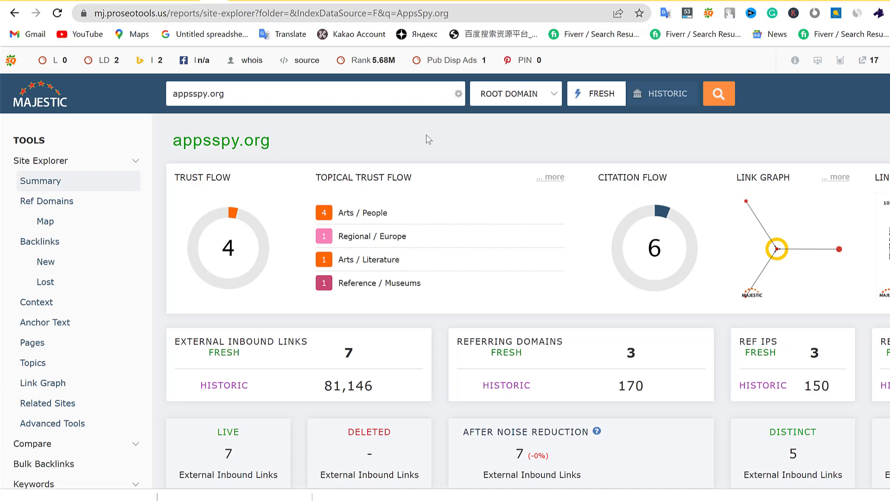
Switch to the Wayback Machine and search for AppsSpy.org in place of appmirror.net.
click(437, 3)
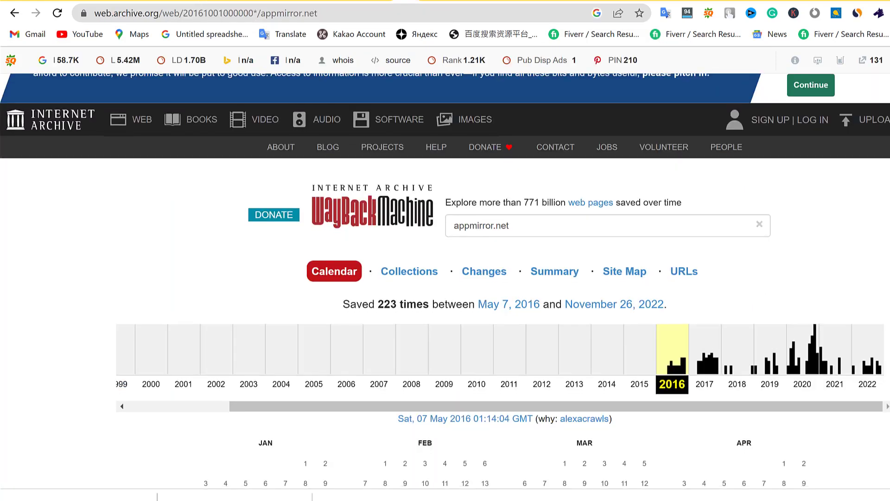
click(545, 224)
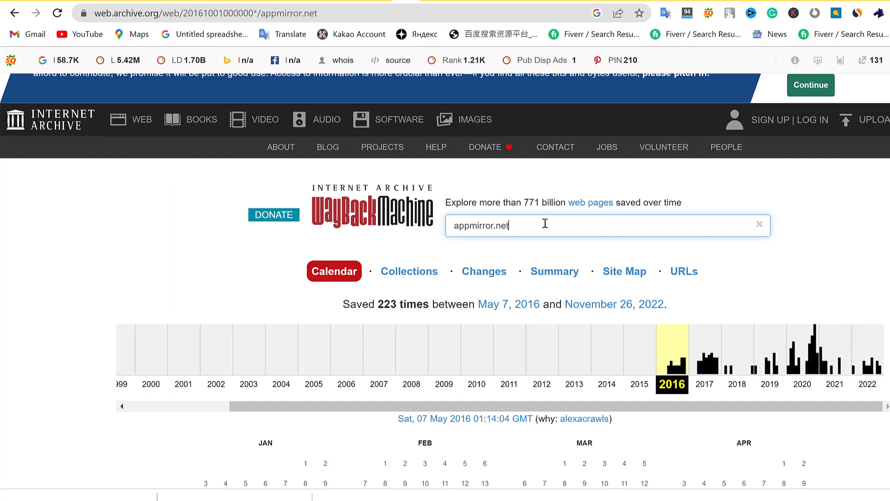
key(ctrl+a)
key(ctrl+v)
key(Return)
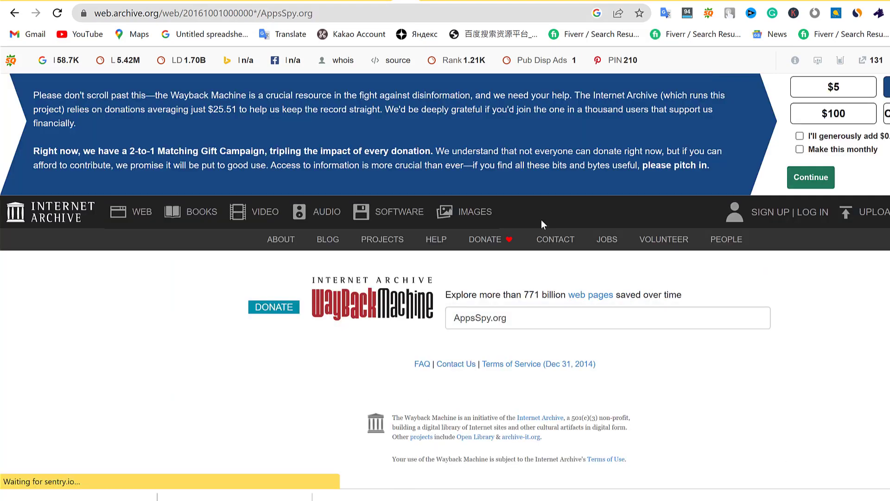
Open the August 5, 2014 snapshot of AppsSpy.org in a new tab from the Wayback Machine's 2014 calendar.
scroll(726, 308, down, 2)
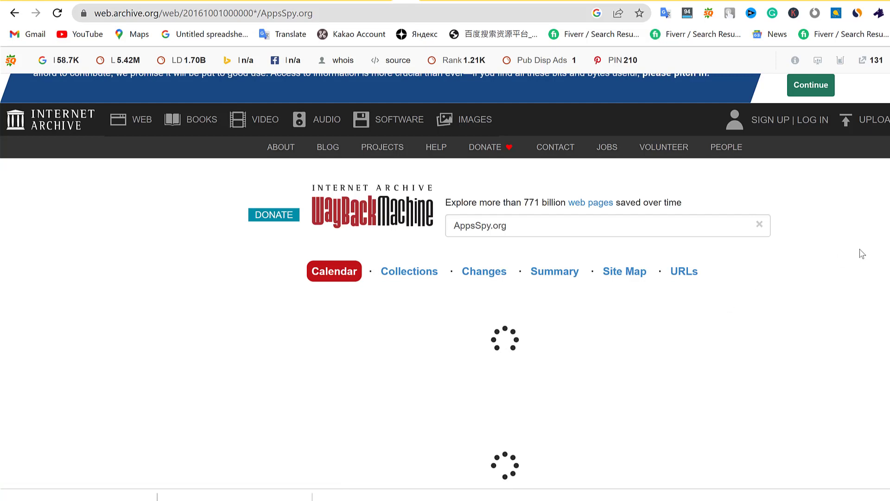
scroll(861, 254, down, 2)
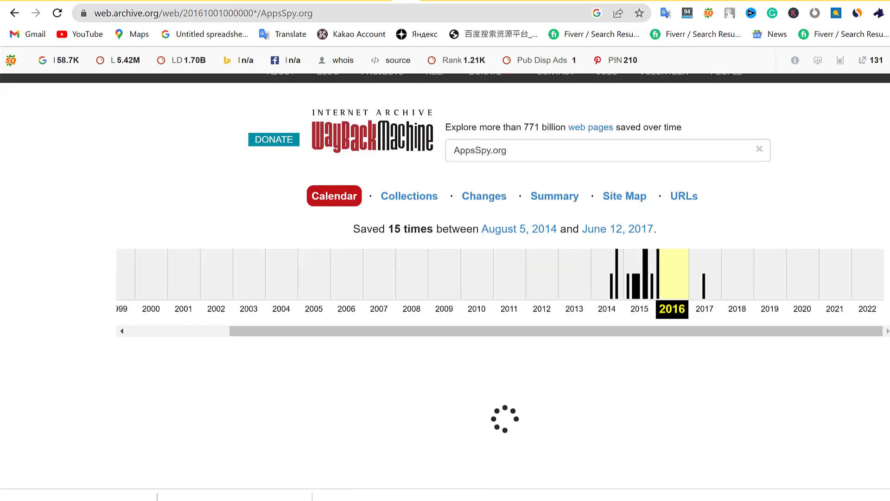
click(608, 261)
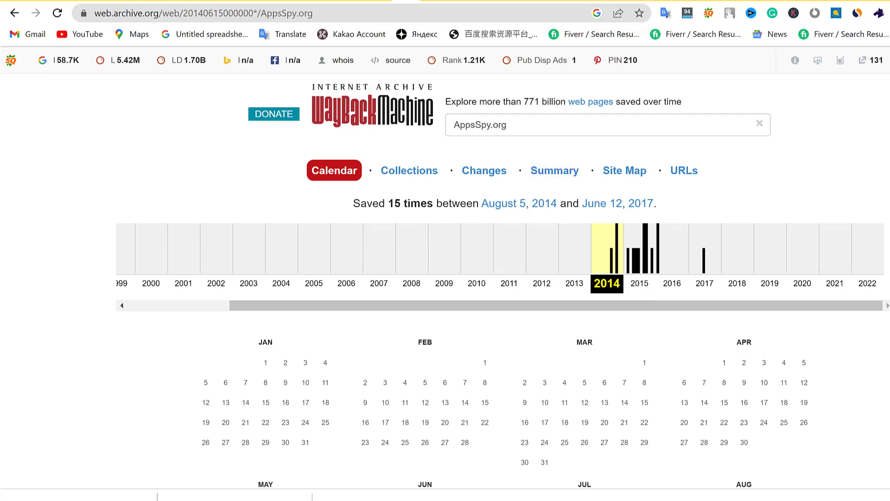
scroll(729, 340, down, 4)
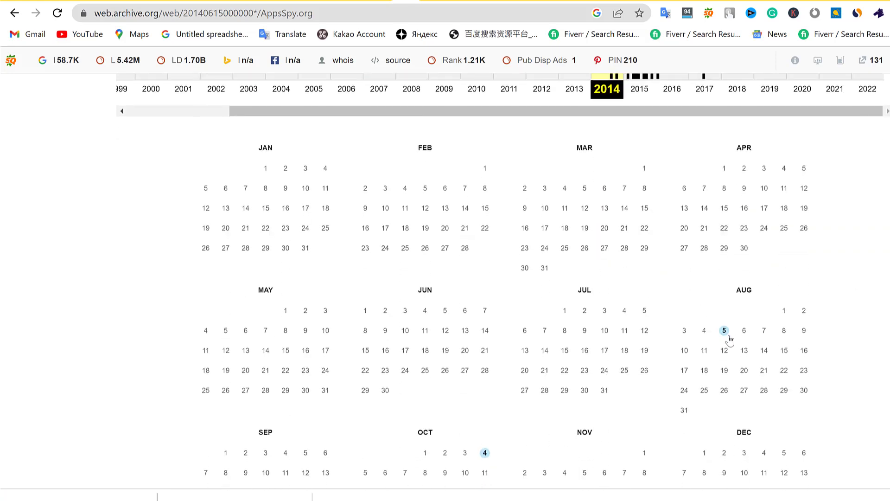
mouse_move(730, 340)
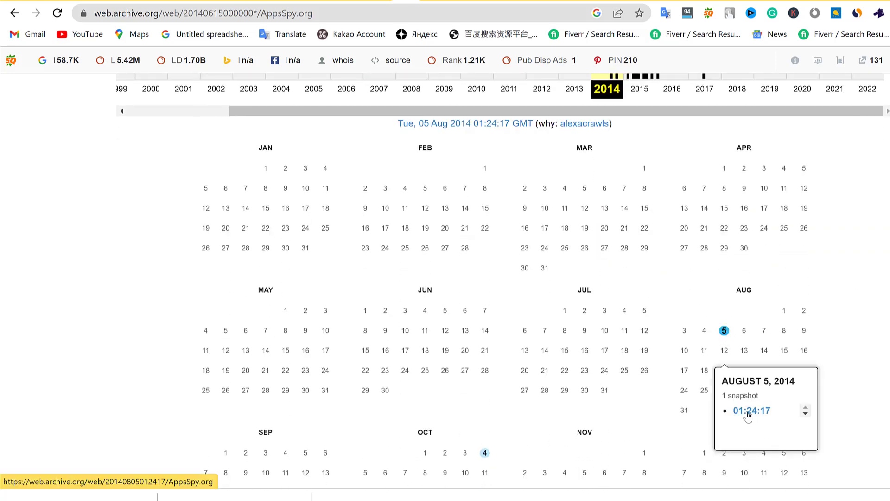
right_click(748, 414)
click(819, 274)
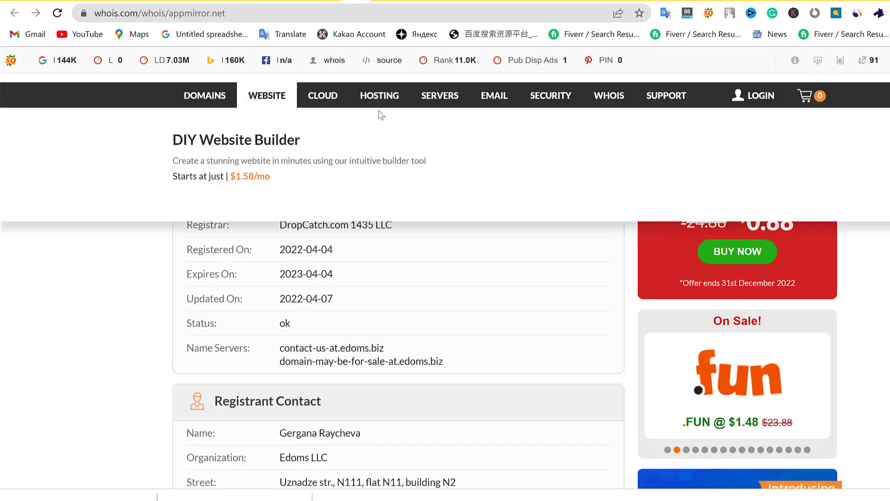
Switch to Whois.com and look up the registration of AppsSpy.org.
scroll(659, 149, up, 2)
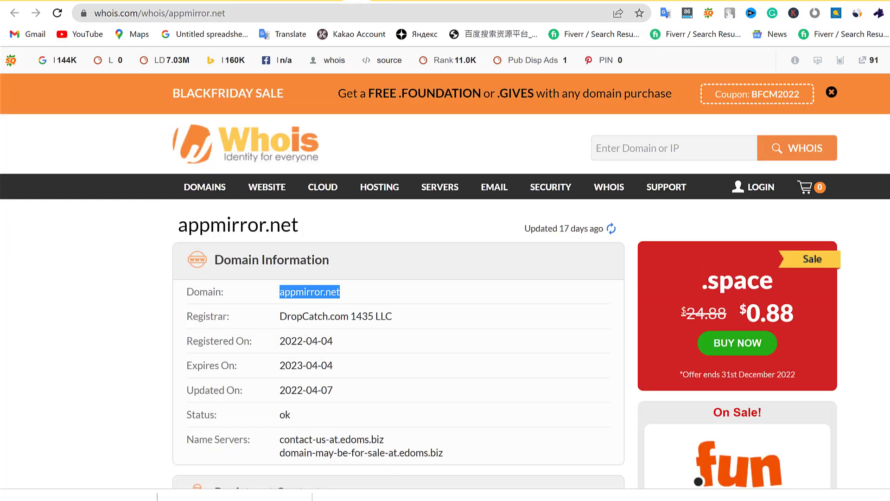
click(661, 148)
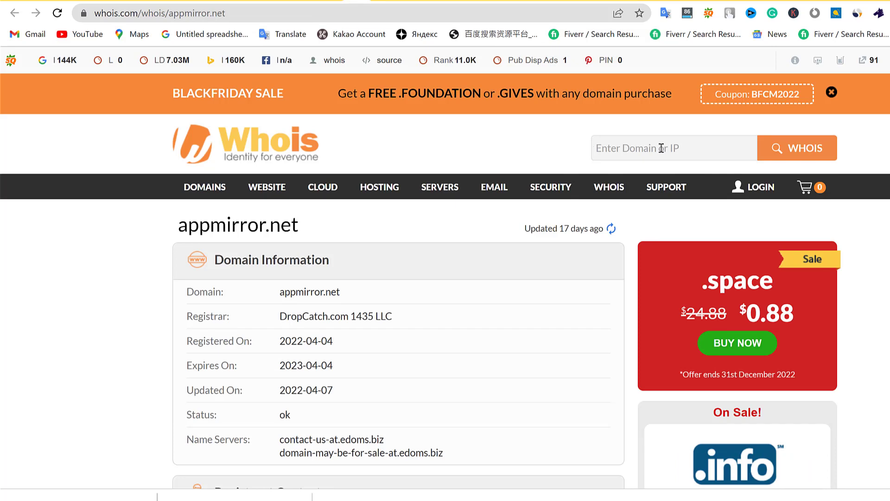
text(AppsSpy.org)
click(787, 154)
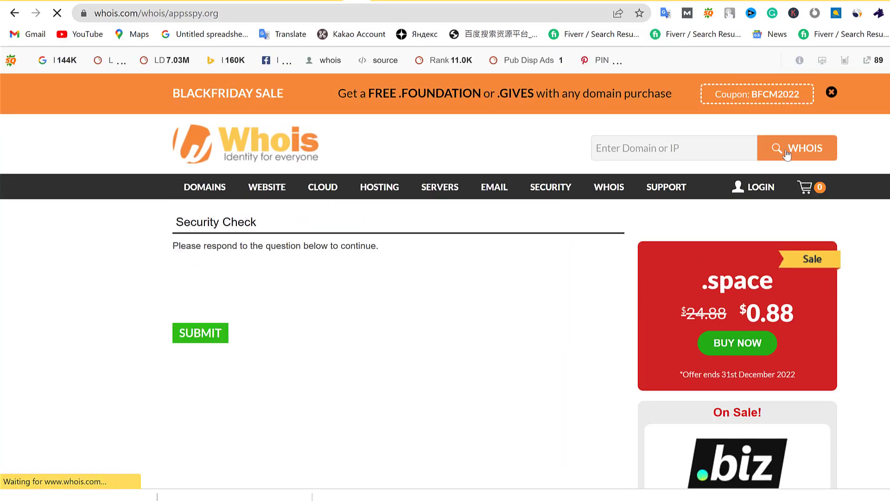
Complete the Whois security check by selecting all images with boats and verifying the selection.
click(190, 285)
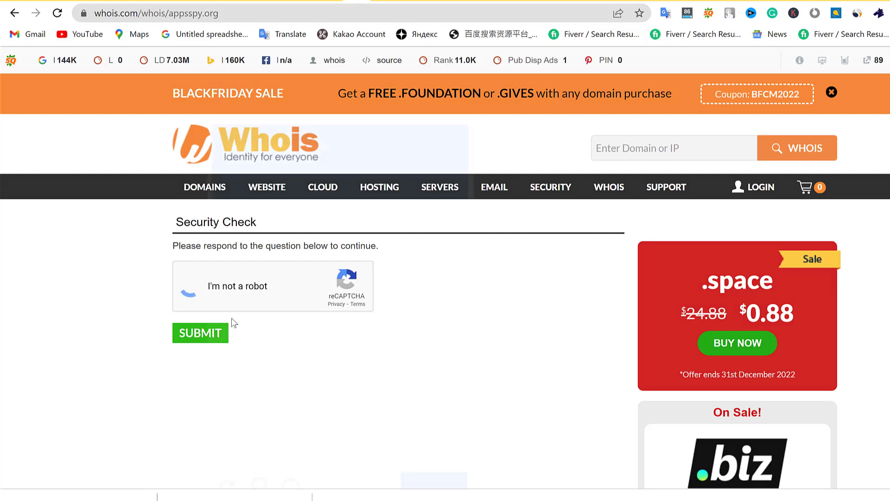
click(352, 265)
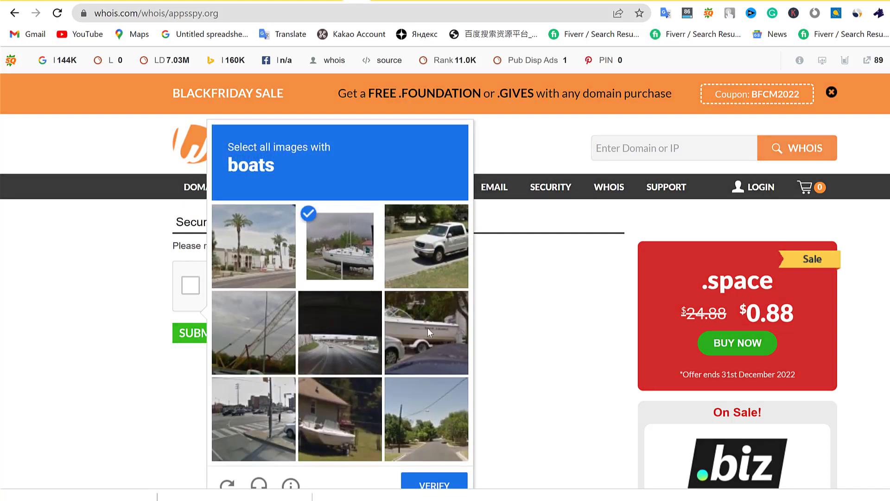
click(427, 327)
click(341, 417)
click(434, 484)
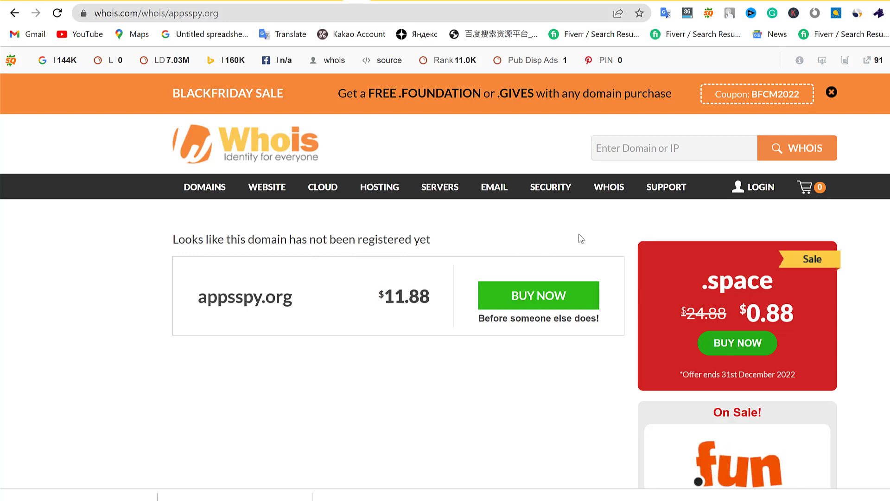
Repeat the Whois lookup for AppsSpy.org to double-check its registration status.
click(647, 155)
key(Down)
key(Return)
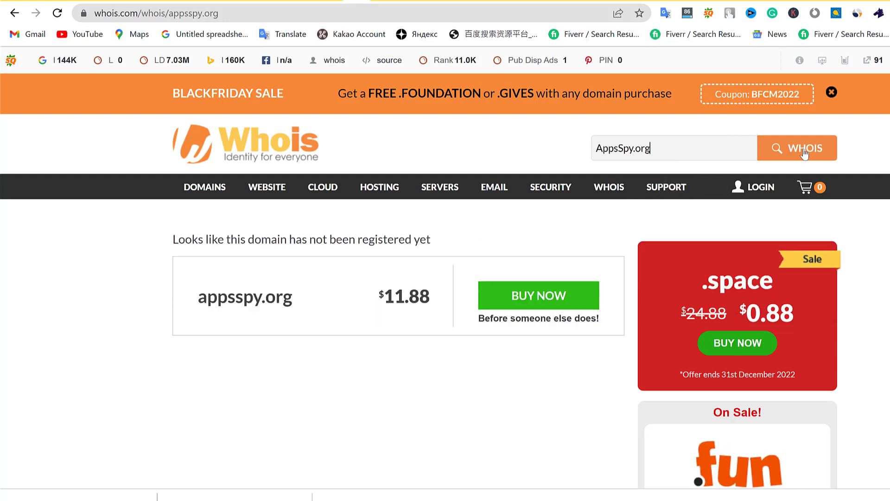
click(804, 153)
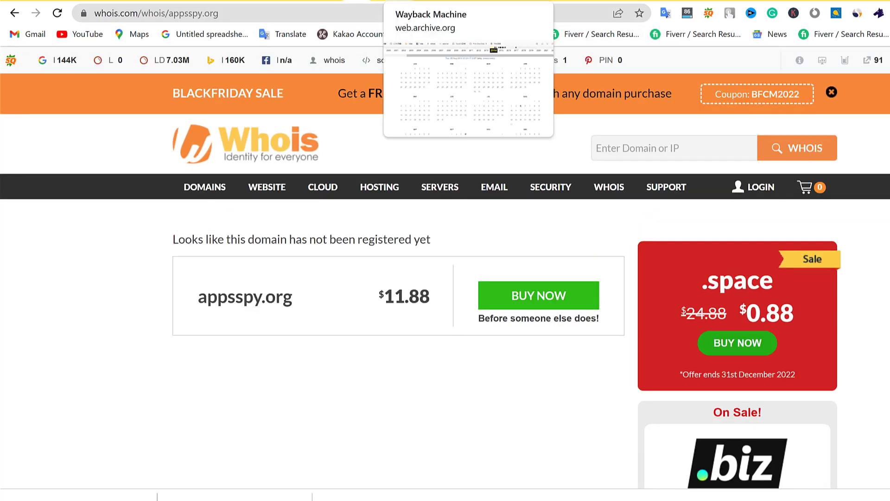
Switch to the archived August 2014 AppsSpy.org homepage and skim its introduction, feature list and testimonials.
click(431, 1)
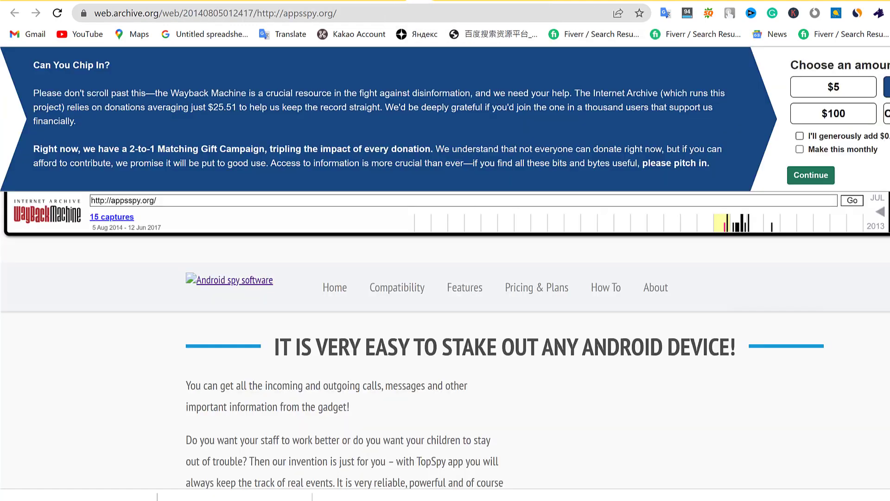
scroll(445, 367, down, 7)
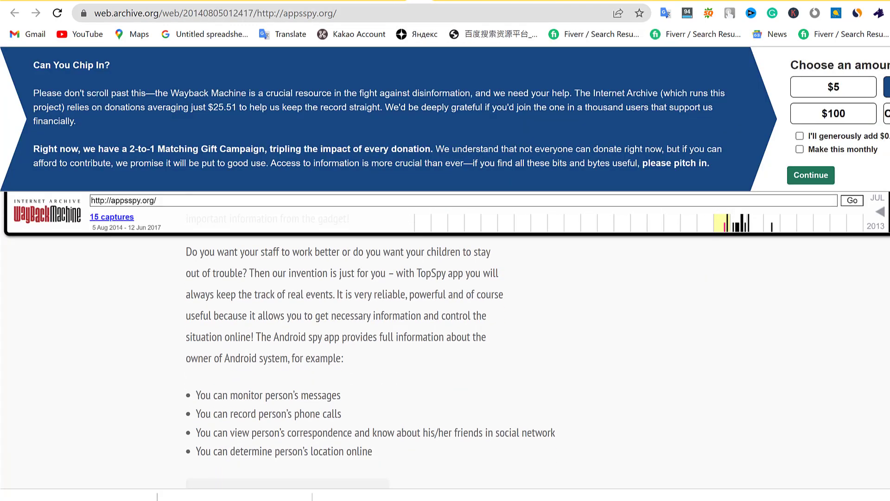
scroll(445, 366, down, 9)
scroll(445, 366, up, 5)
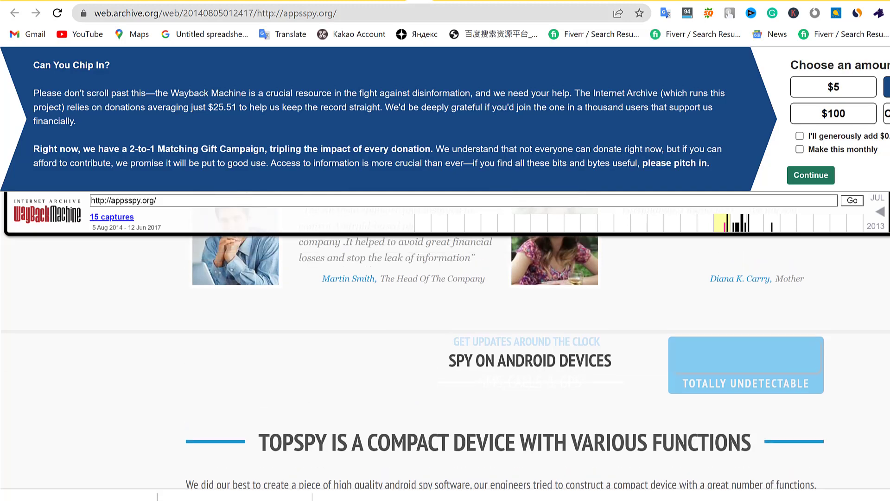
scroll(445, 366, up, 5)
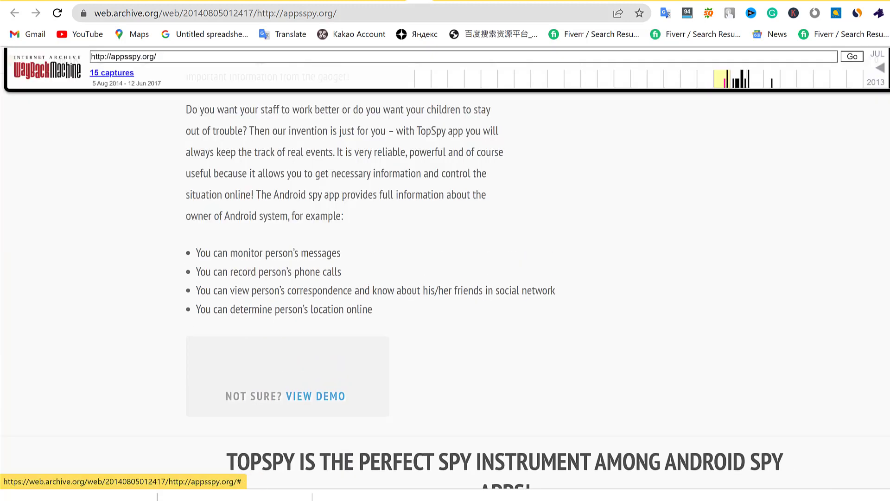
scroll(445, 302, up, 4)
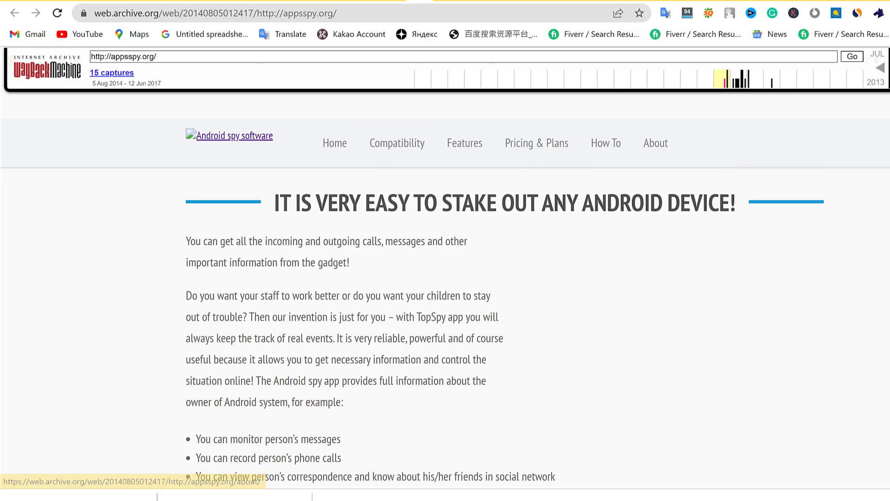
Read through the archived AppsSpy.org homepage down to its footer, examining the function descriptions and the three-step instructions.
scroll(445, 292, down, 12)
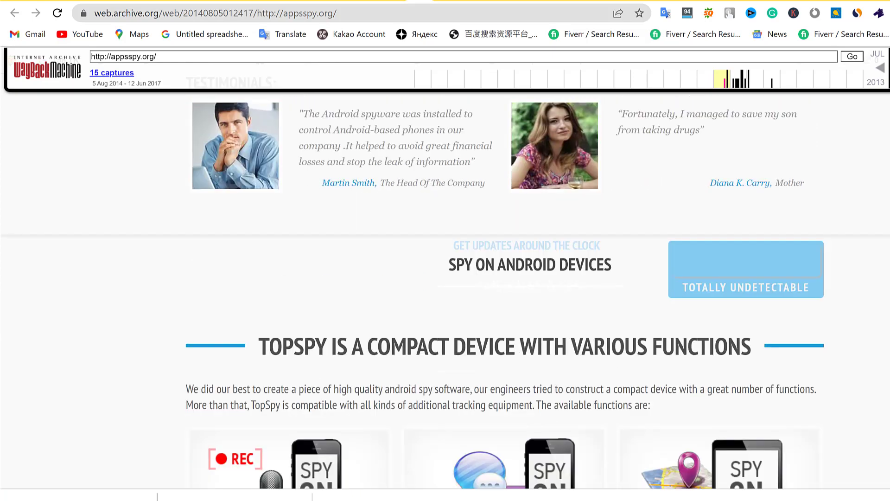
scroll(445, 292, down, 10)
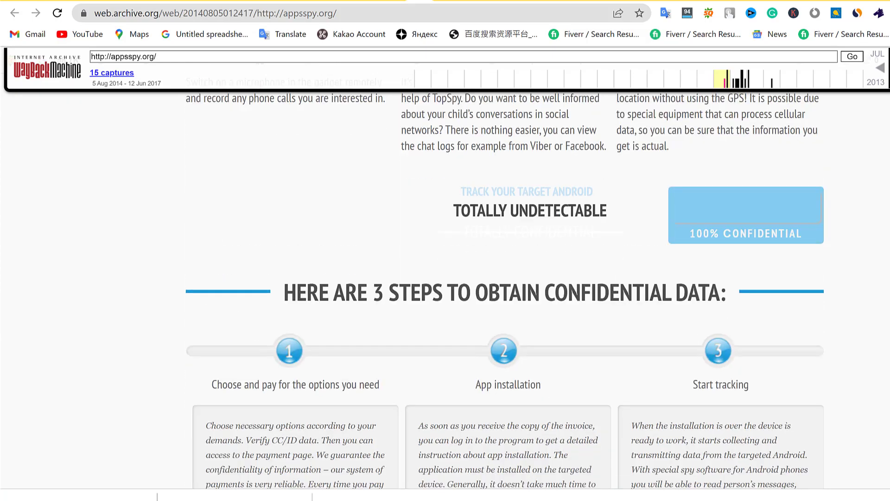
scroll(445, 292, down, 4)
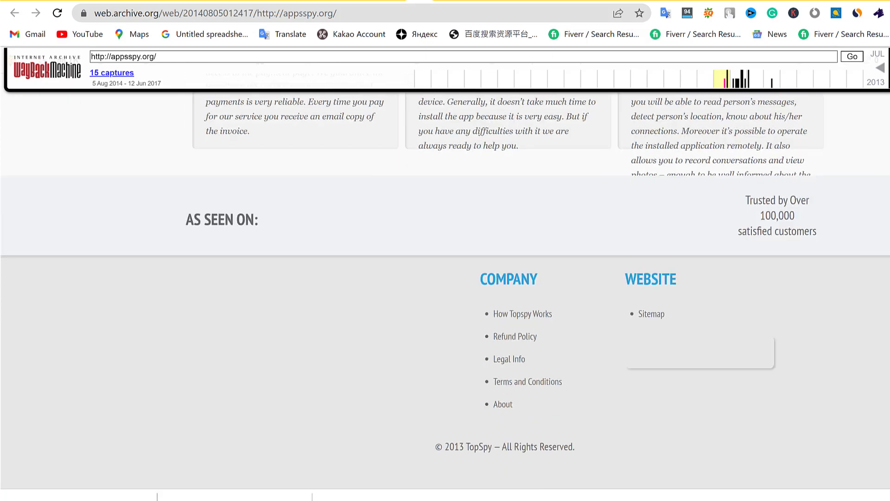
scroll(445, 292, up, 15)
scroll(444, 292, down, 10)
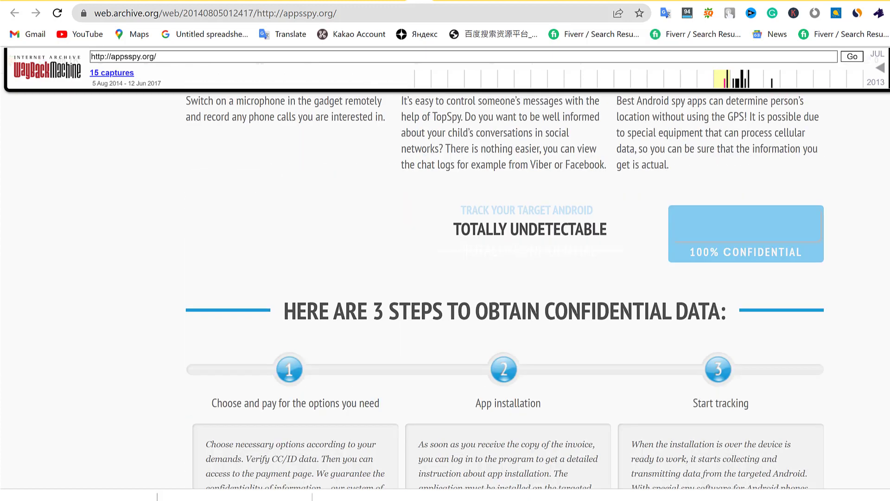
scroll(445, 292, up, 3)
scroll(445, 292, up, 3)
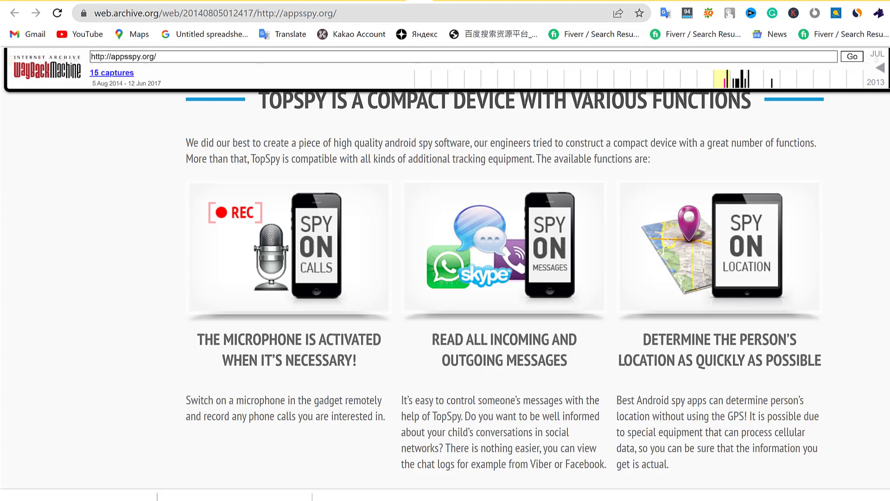
key(Home)
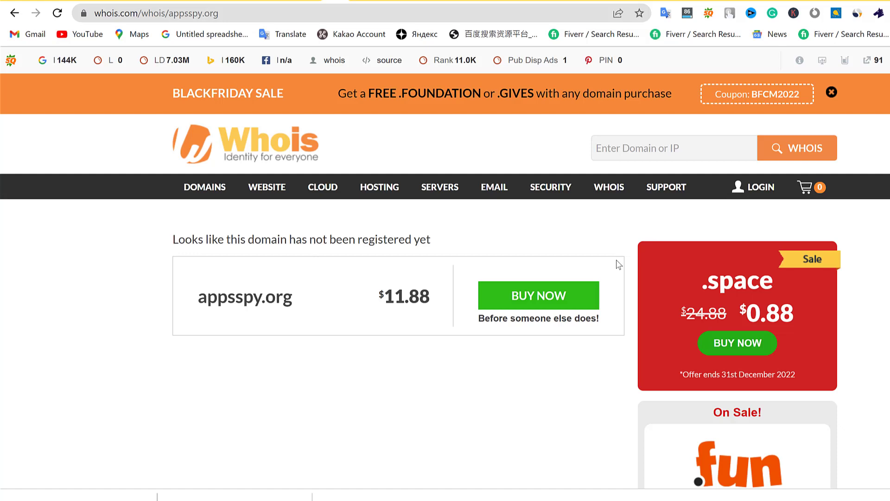
Copy IphoneAppsReviewSite.com from the domain list in the online notepad and look it up on Whois.com.
click(628, 150)
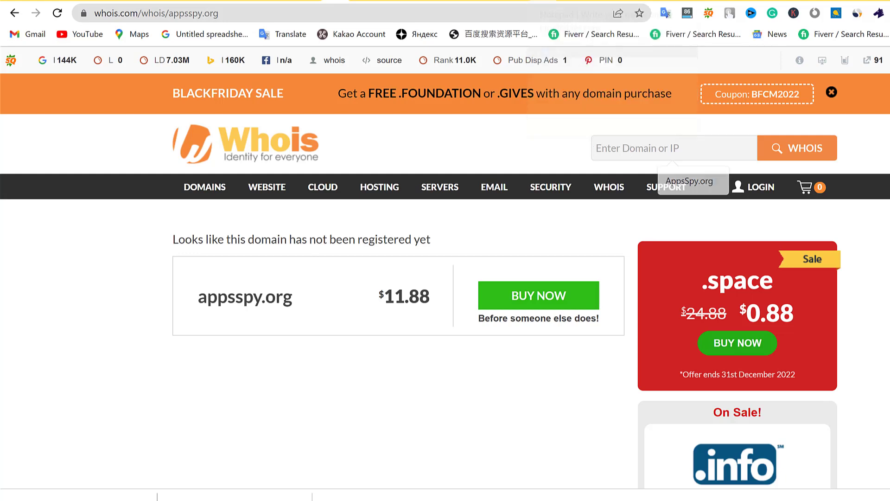
click(542, 1)
drag(154, 200, 12, 205)
key(ctrl+c)
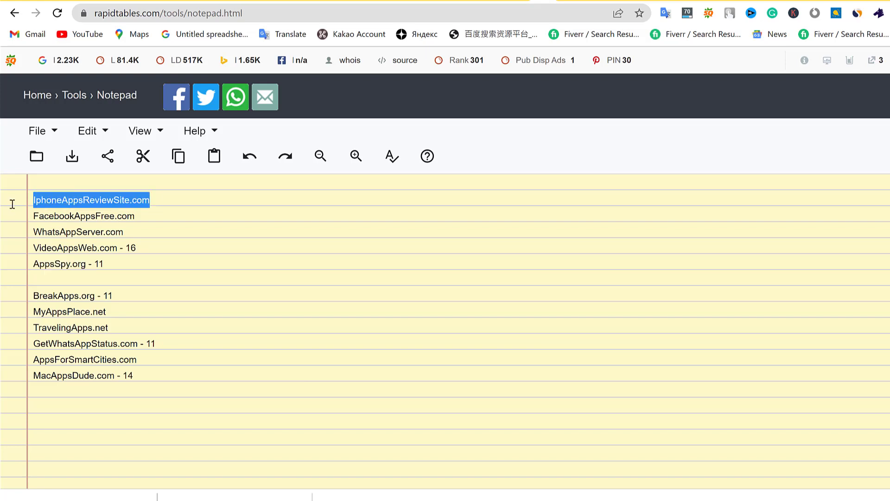
click(434, 1)
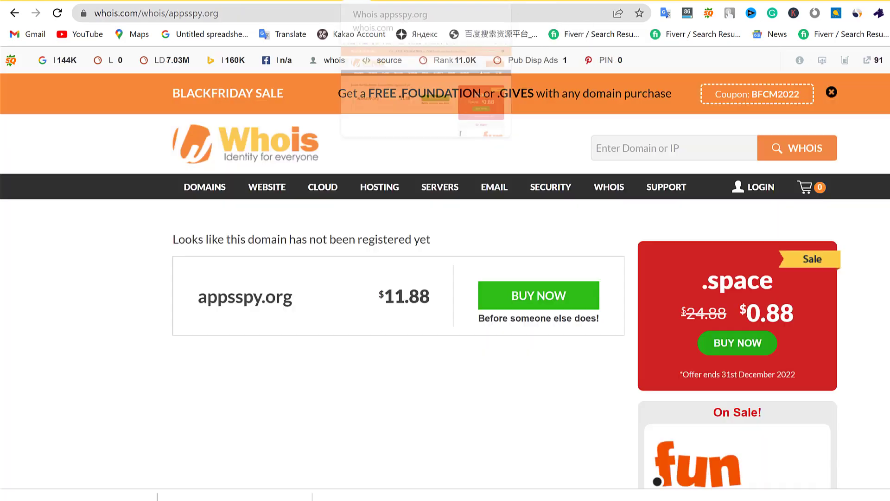
click(674, 146)
key(ctrl+v)
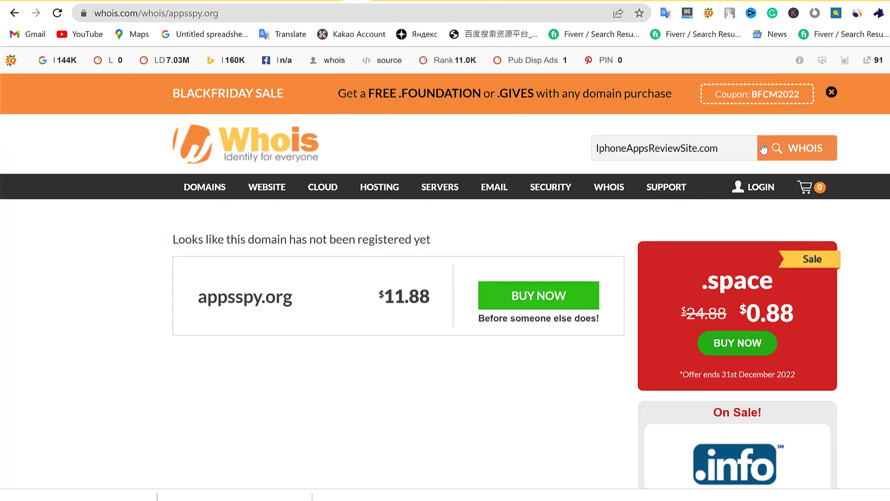
click(782, 146)
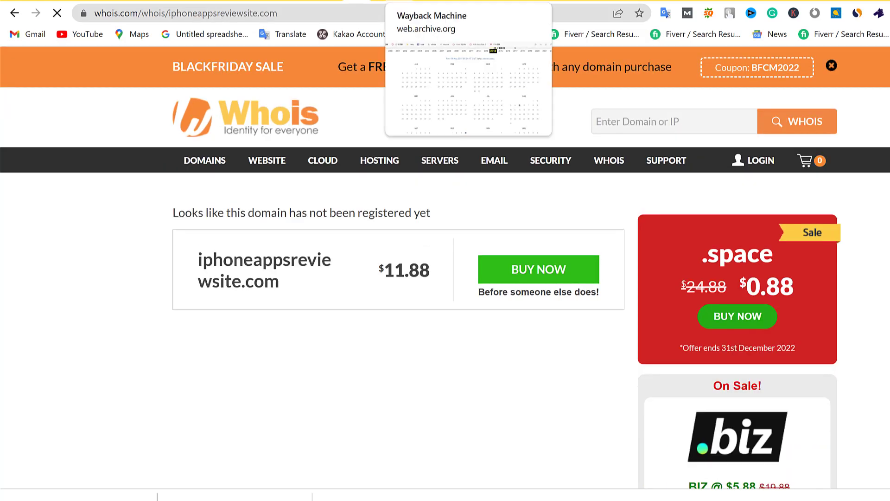
Switch to DomainTools and review the AppsSpy.org record, including domain status, IP history, hosting history and available TLDs.
click(399, 1)
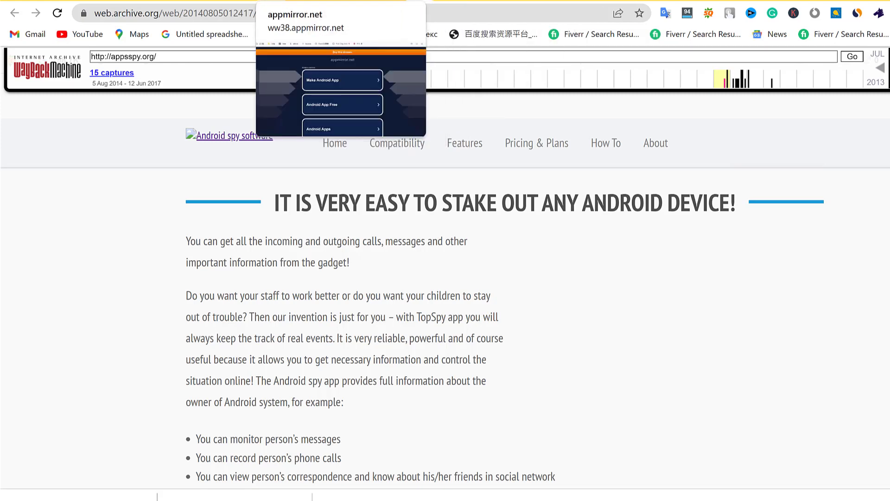
key(ctrl+Tab)
key(ctrl+Tab)
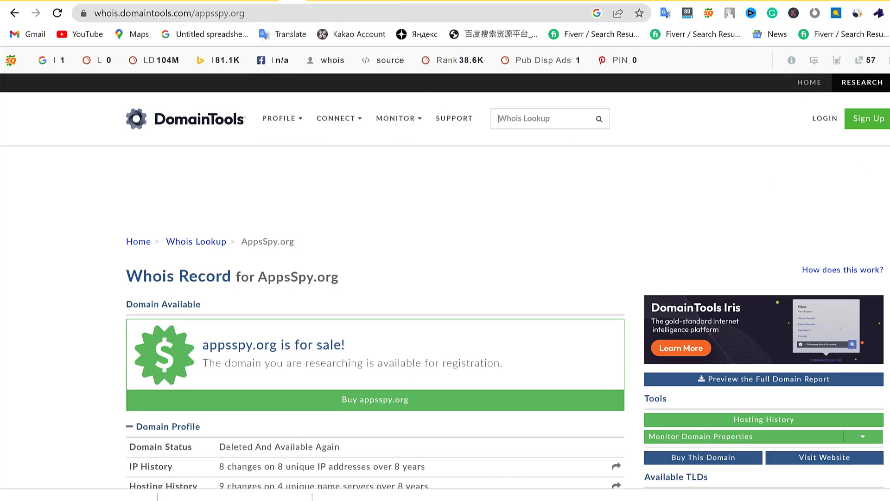
scroll(504, 359, down, 3)
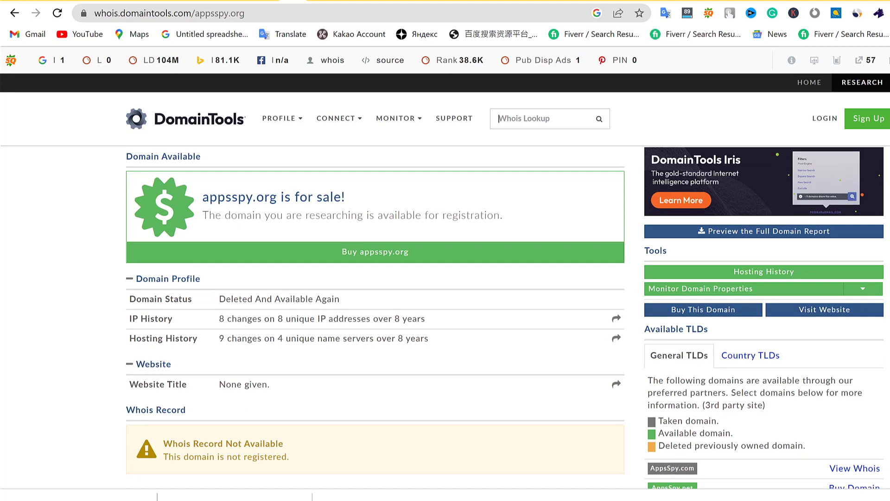
scroll(505, 318, down, 2)
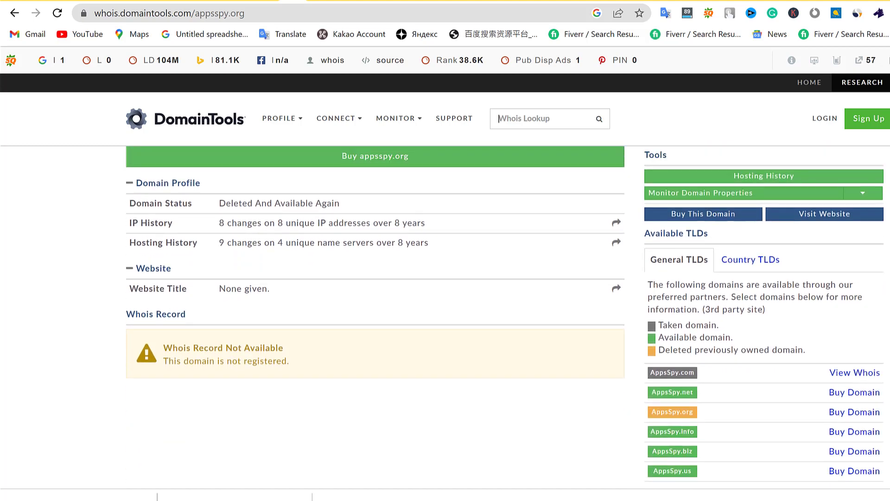
scroll(387, 278, up, 5)
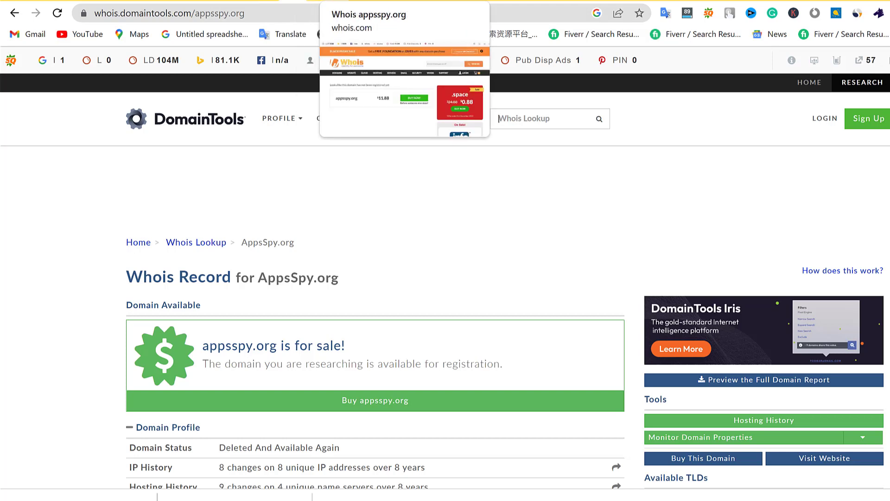
Switch back to Whois.com and look up the domain appmirror.net.
click(340, 8)
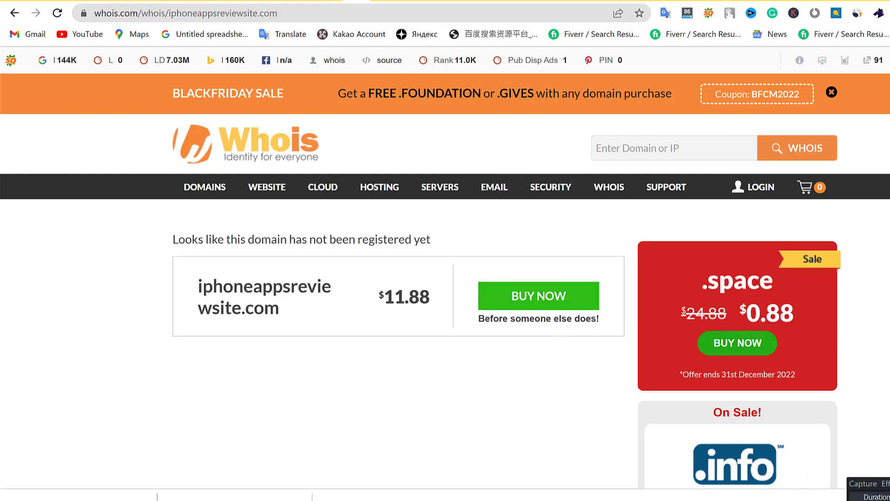
click(674, 148)
text(appmirror.net)
click(795, 162)
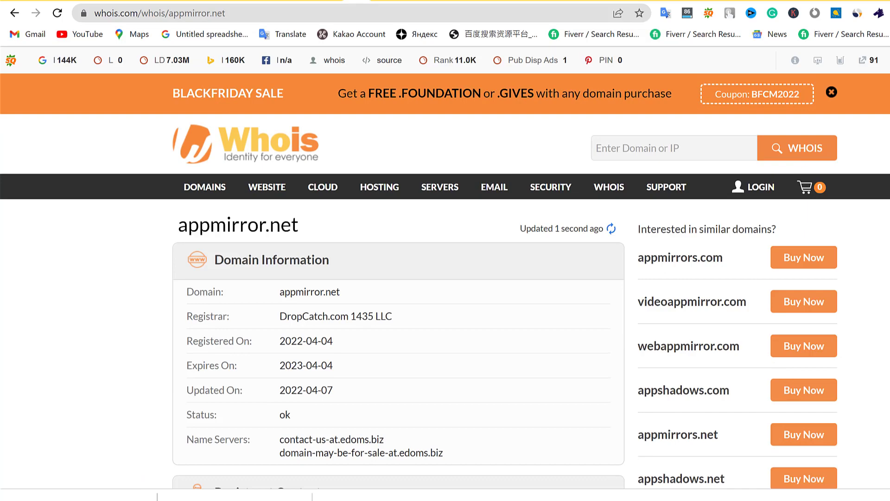
Review the appmirror.net record through its contact sections to the raw Whois data and highlight the registrar's abuse contact email.
scroll(445, 278, down, 20)
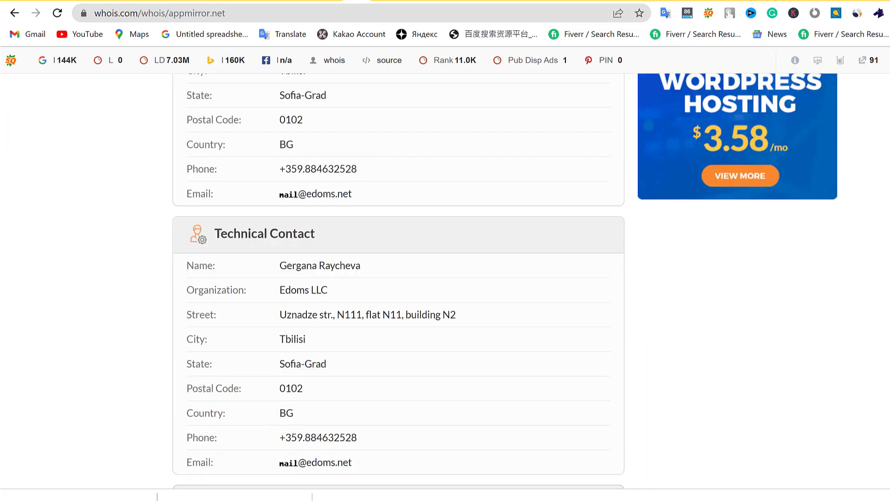
scroll(304, 297, down, 2)
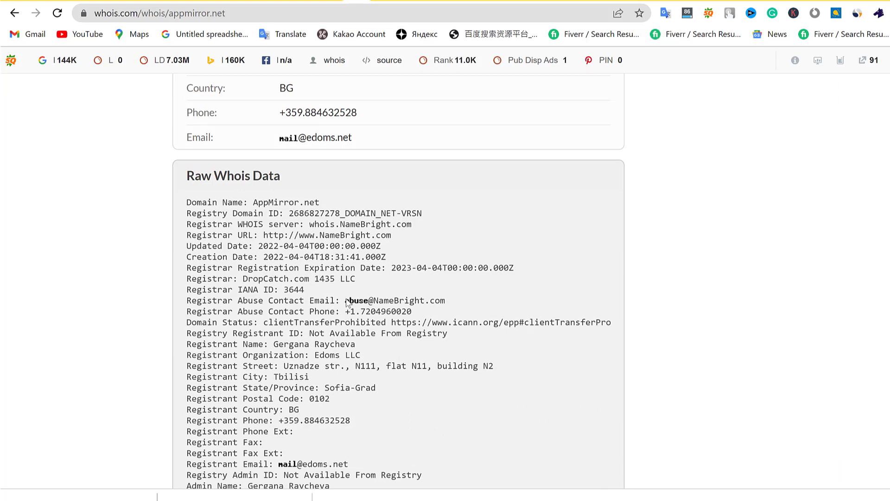
drag(348, 301, 475, 301)
Switch to the Upwork search results for "Expired domain", expand the "Find me an expired domain" job's description and open its details.
click(250, 1)
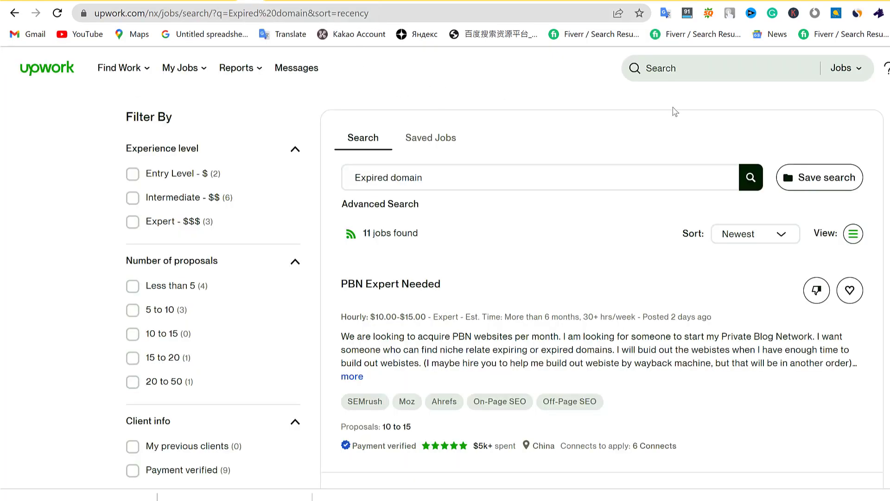
scroll(452, 266, down, 3)
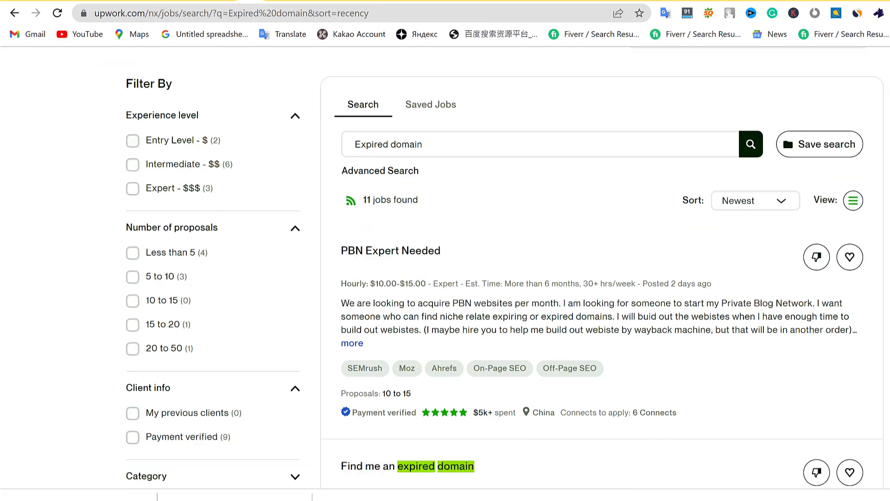
scroll(527, 161, down, 4)
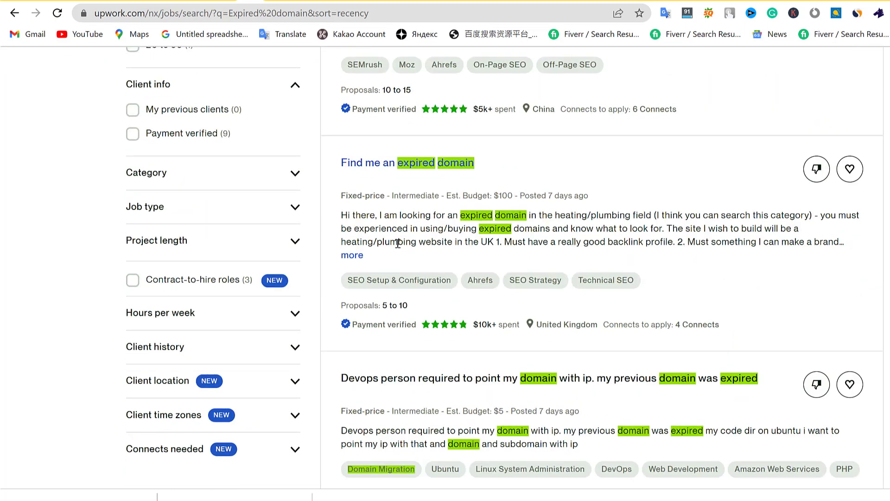
click(357, 255)
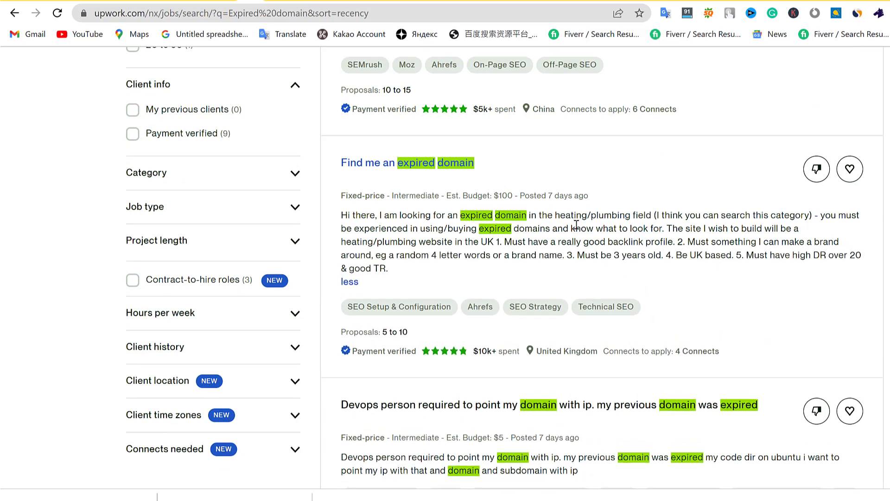
click(426, 170)
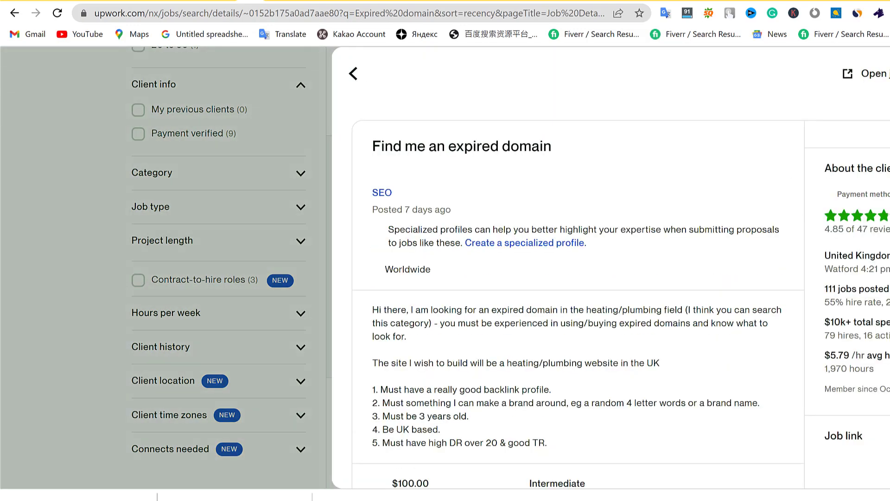
Examine the job's budget and highlight its key requirements: DR and TR, backlink profile, domain age and plumbing niche.
scroll(456, 378, down, 3)
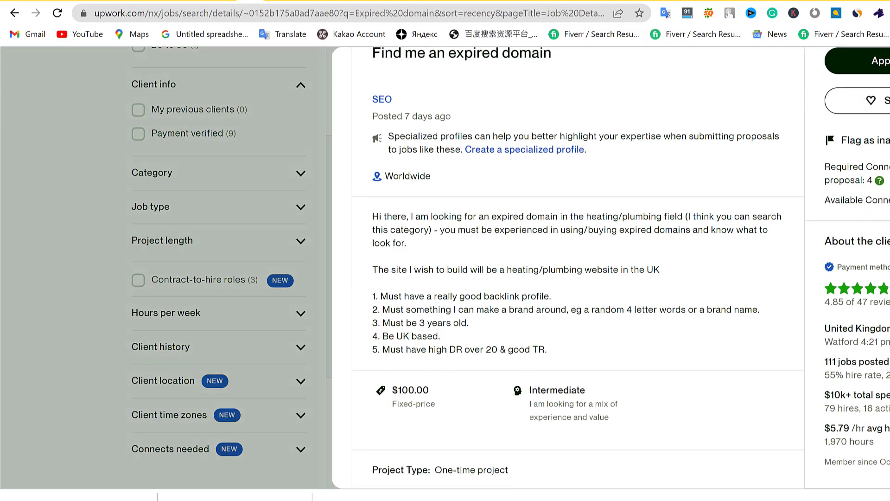
drag(432, 370, 391, 369)
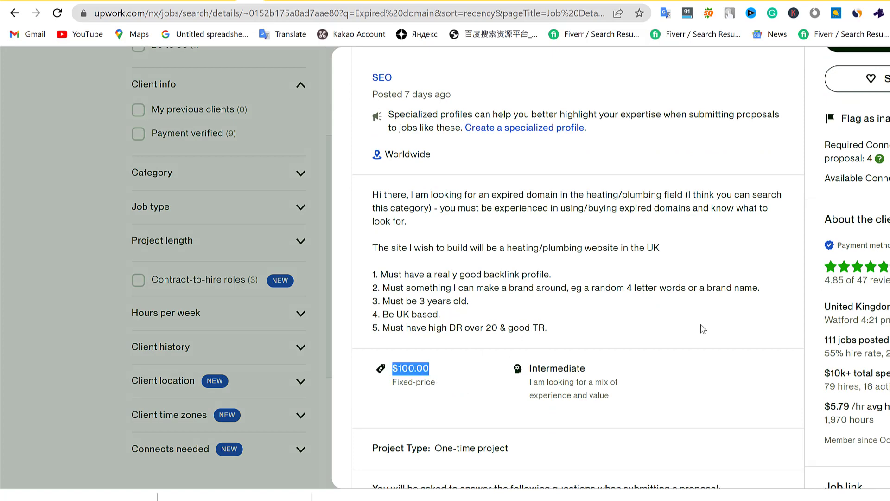
click(696, 328)
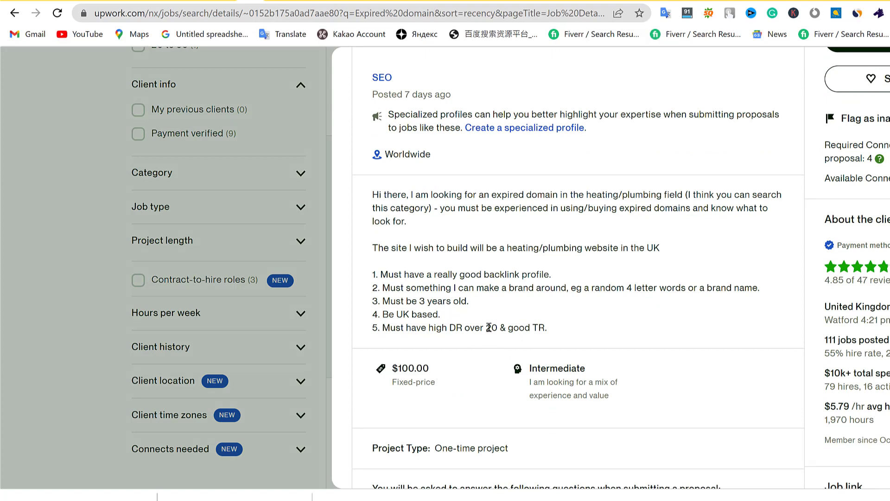
double_click(498, 328)
drag(532, 328, 538, 328)
drag(485, 274, 537, 274)
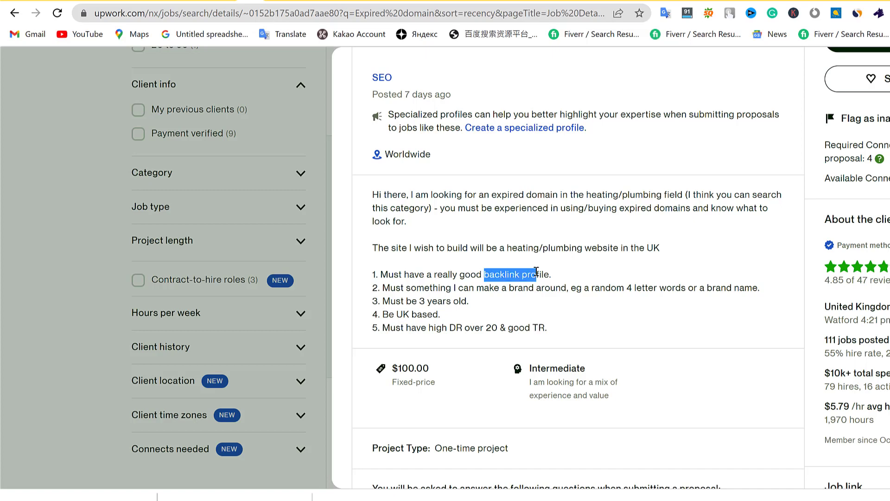
drag(420, 301, 464, 302)
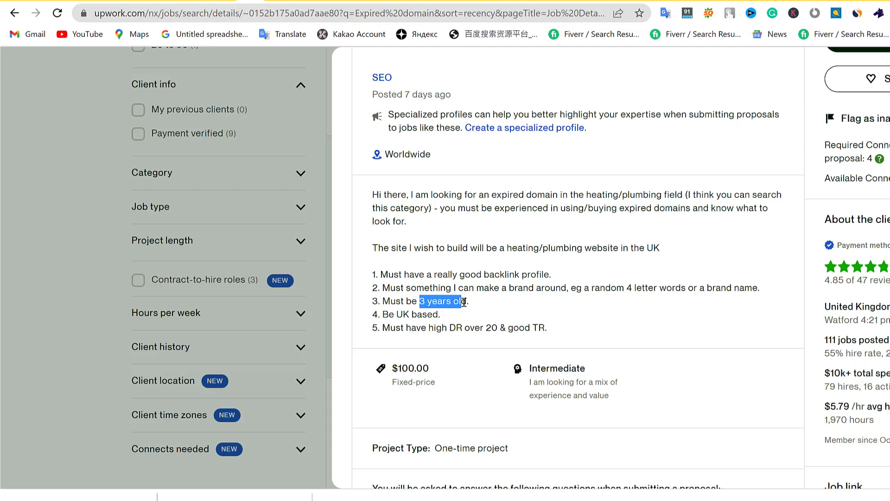
drag(622, 195, 662, 195)
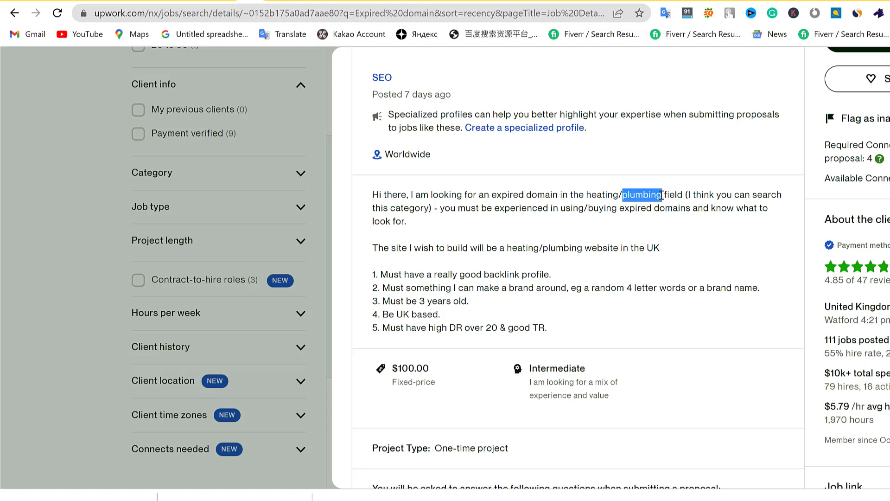
click(614, 234)
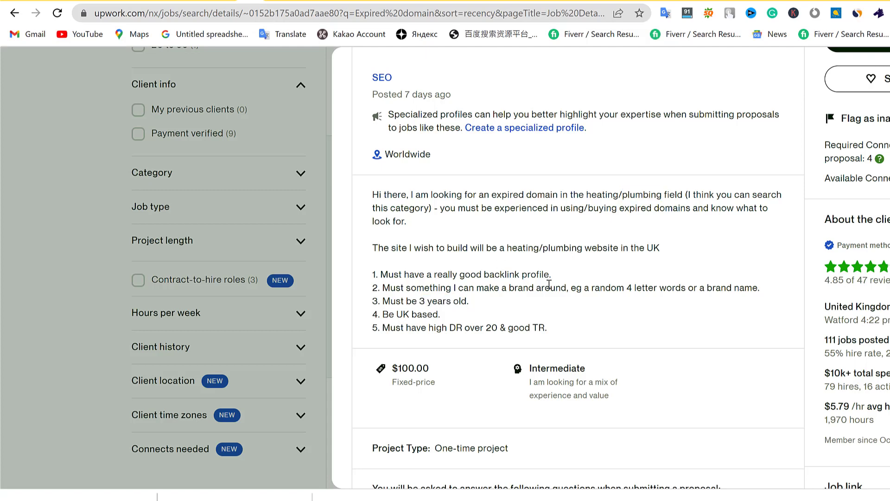